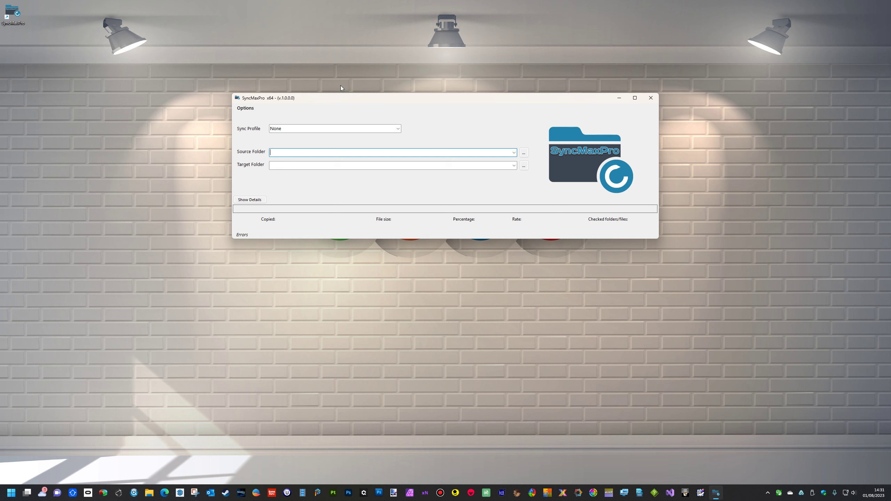
Try the Blue, Gray and Dark themes one after another, and return to the Default theme.
left_click(245, 110)
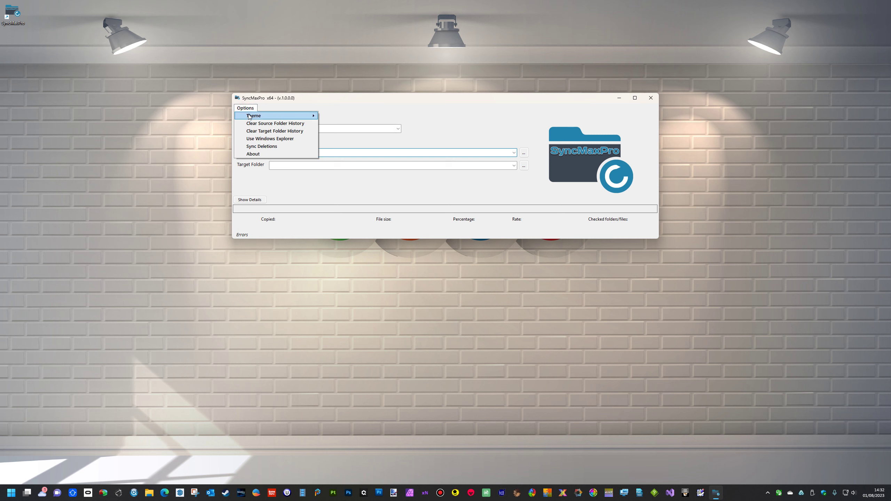
mouse_move(250, 117)
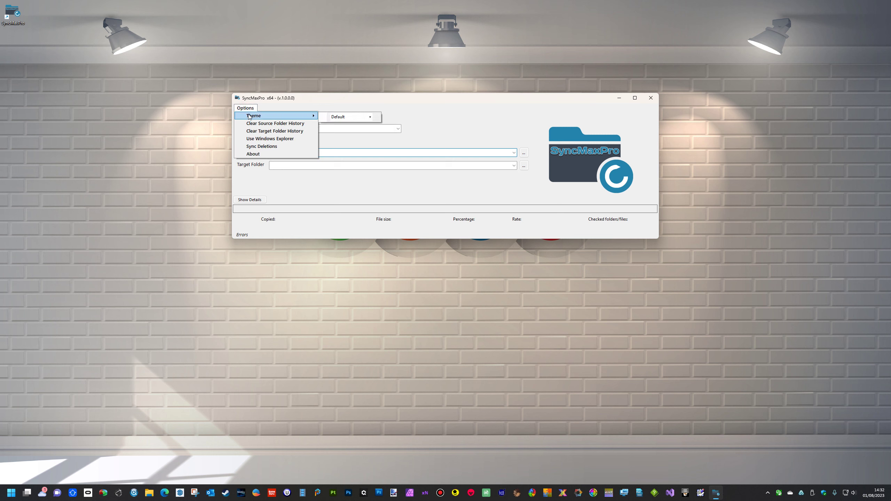
left_click(369, 117)
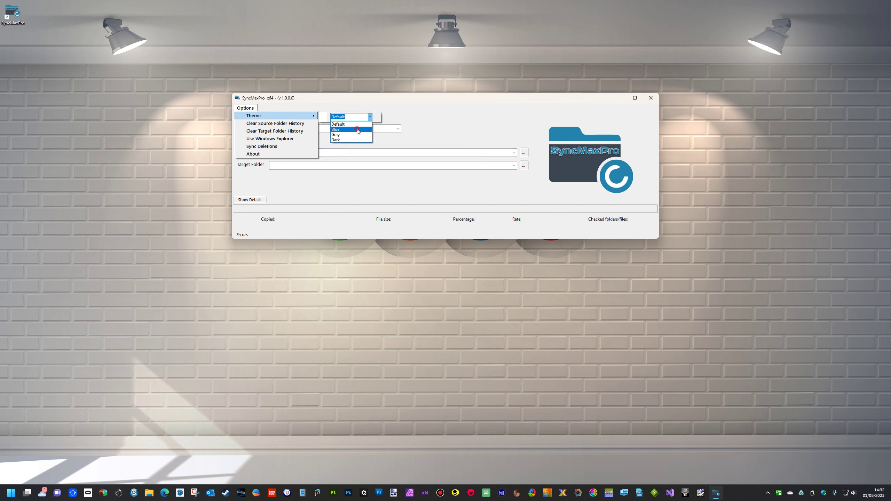
left_click(357, 130)
left_click(369, 117)
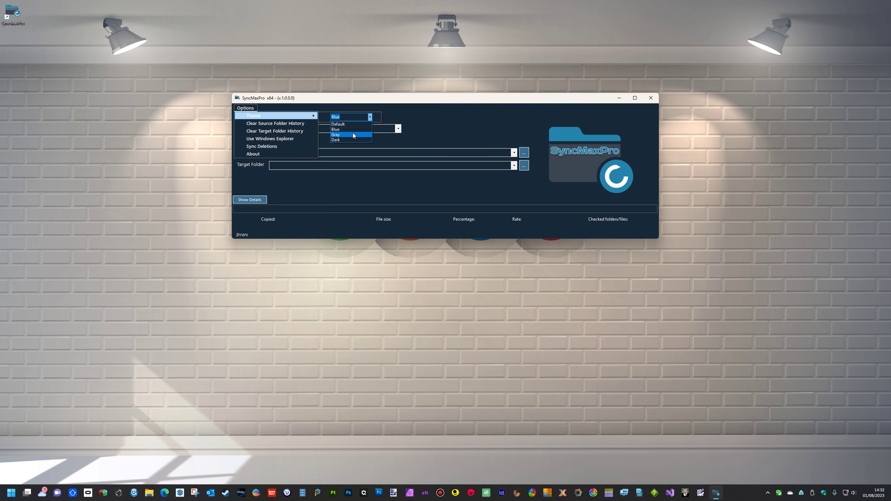
left_click(353, 135)
left_click(370, 117)
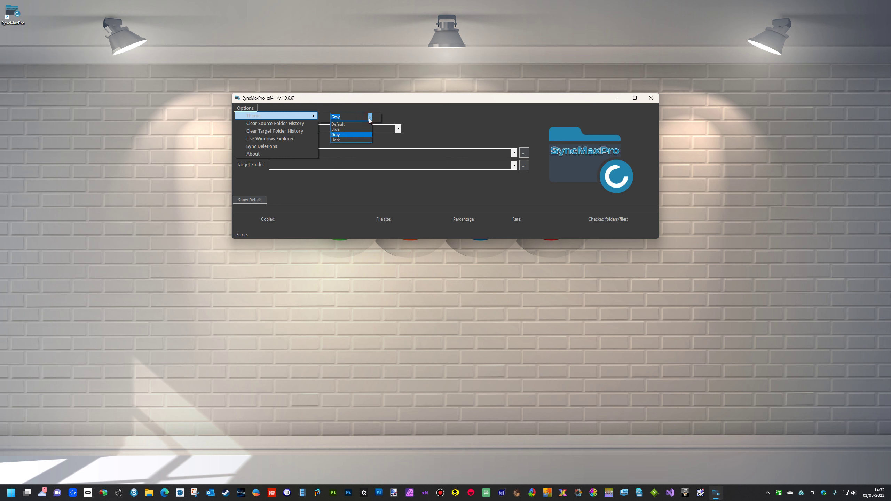
left_click(352, 139)
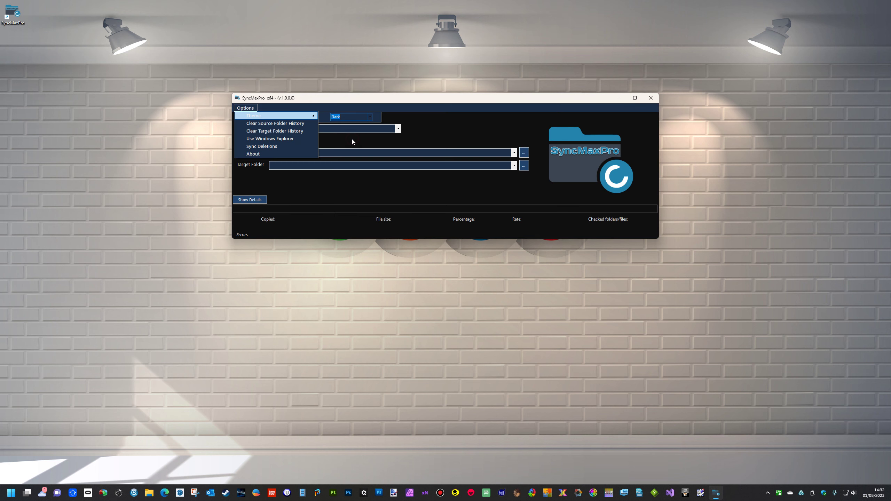
left_click(370, 117)
left_click(356, 126)
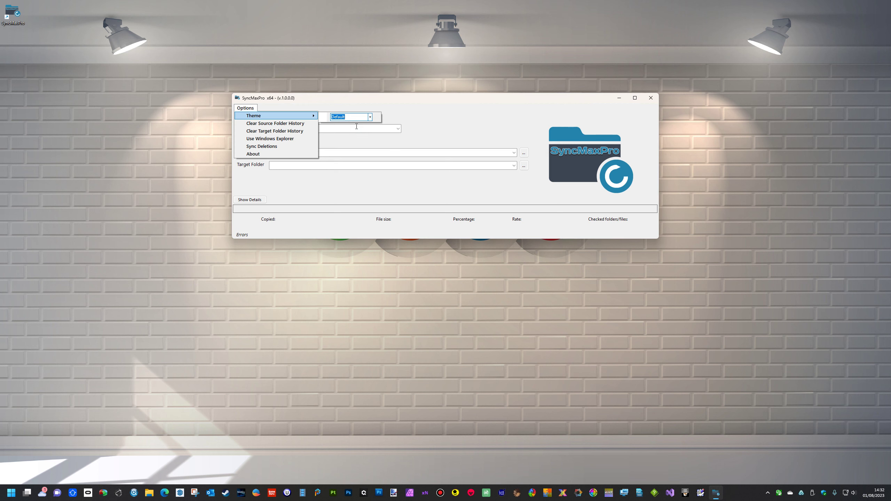
left_click(395, 100)
Check the source and target folder history lists and the options for clearing them.
left_click(245, 109)
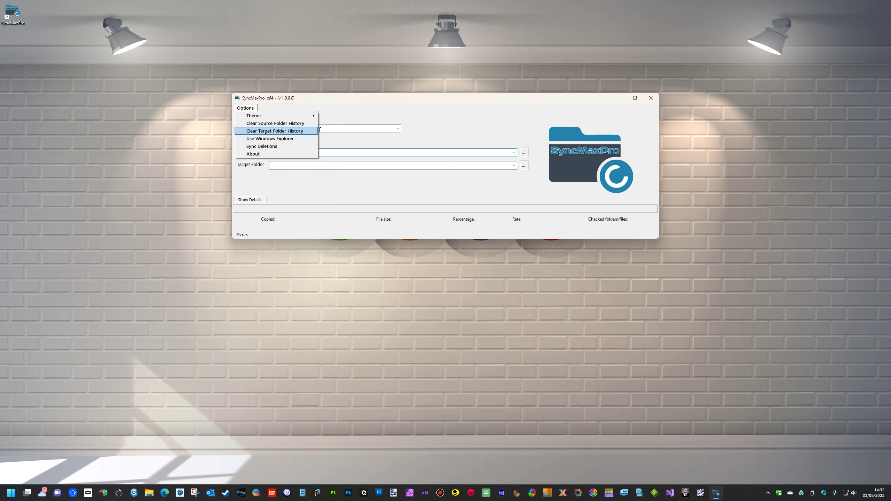
left_click(401, 96)
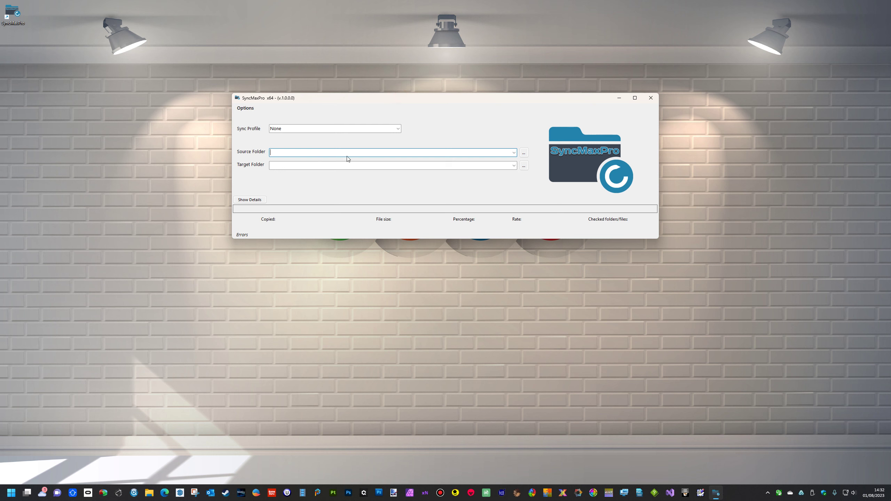
left_click(513, 154)
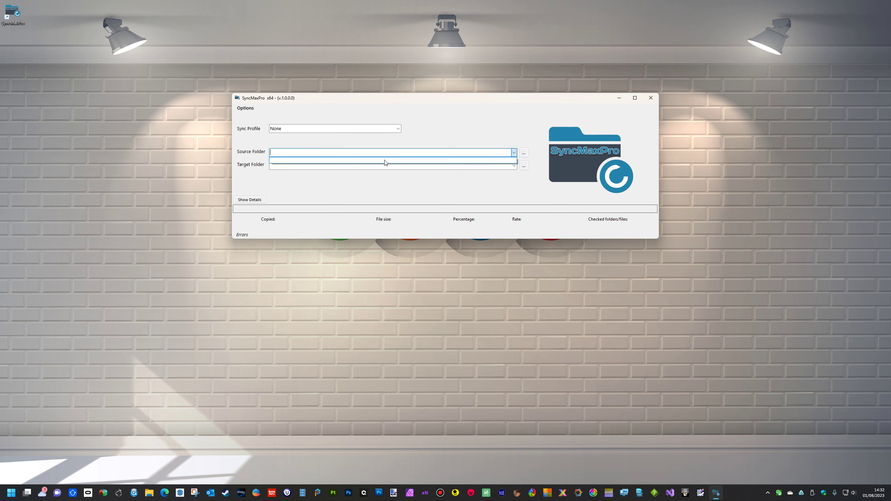
left_click(477, 122)
left_click(514, 168)
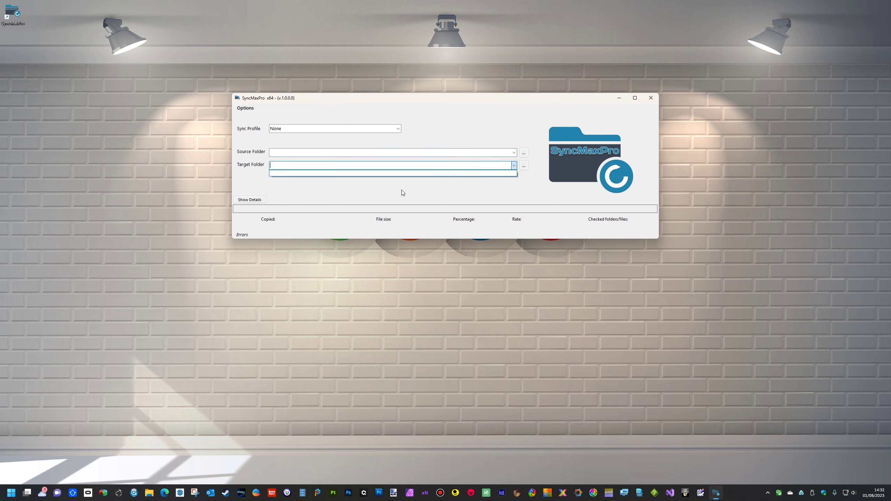
left_click(432, 138)
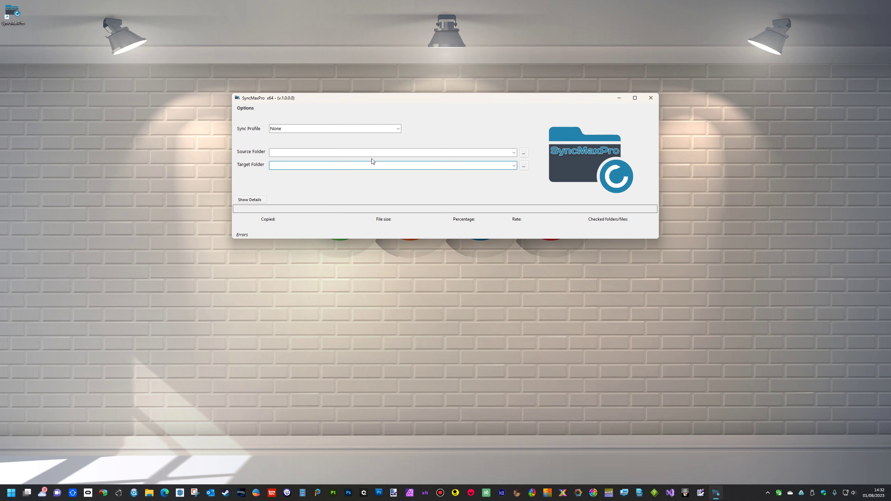
left_click(246, 108)
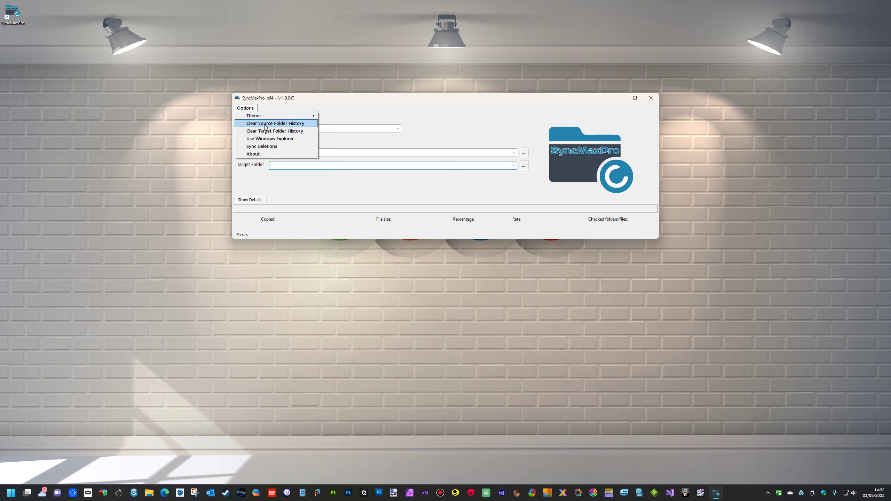
left_click(378, 101)
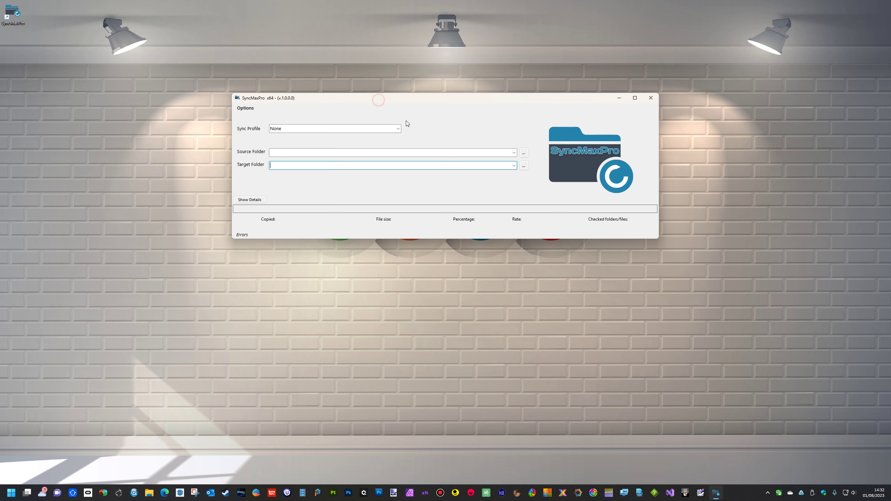
Look through the Documents folder in the source folder browser and cancel the selection.
left_click(525, 155)
left_click_drag(435, 191, 426, 127)
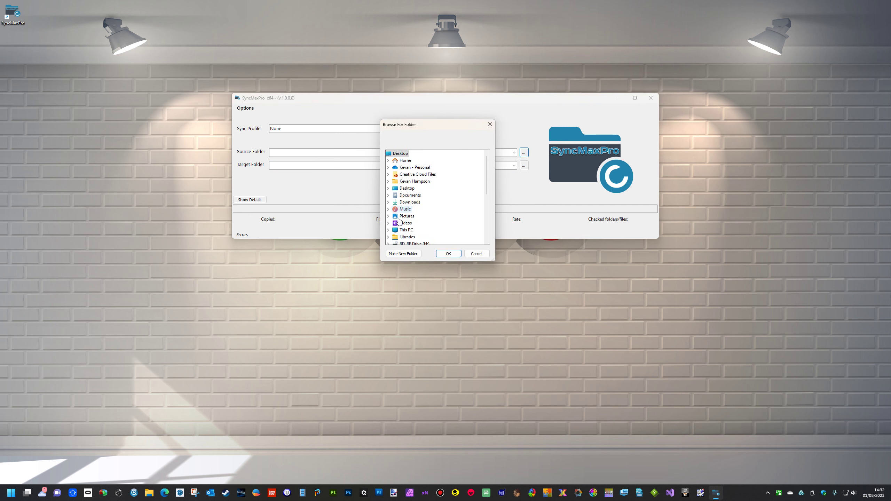
left_click(388, 196)
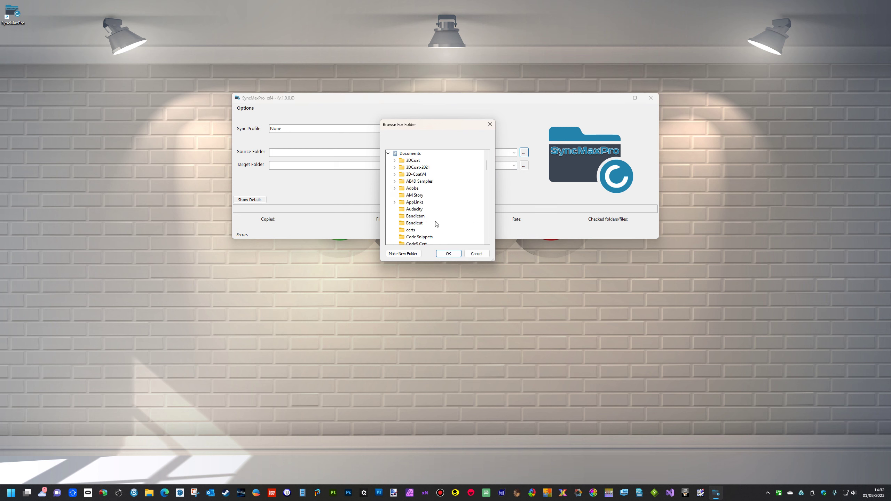
left_click(472, 256)
left_click(461, 268)
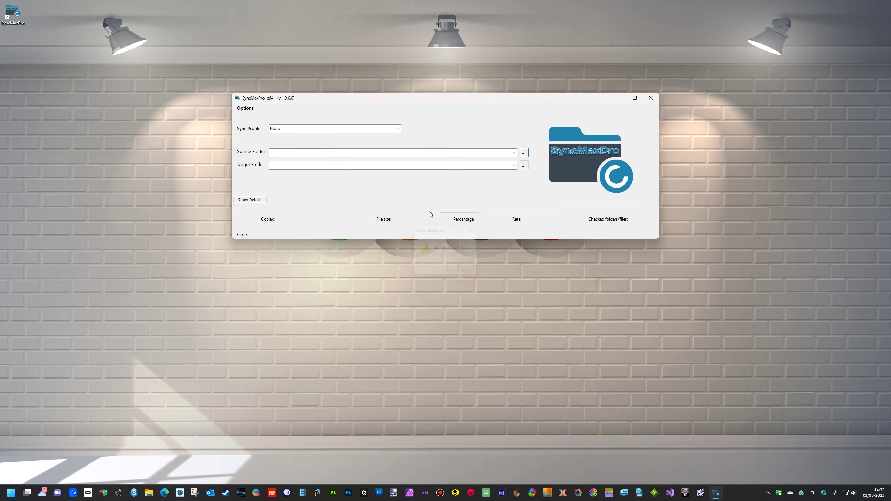
Turn on the Use Windows Explorer option for choosing folders.
left_click(246, 108)
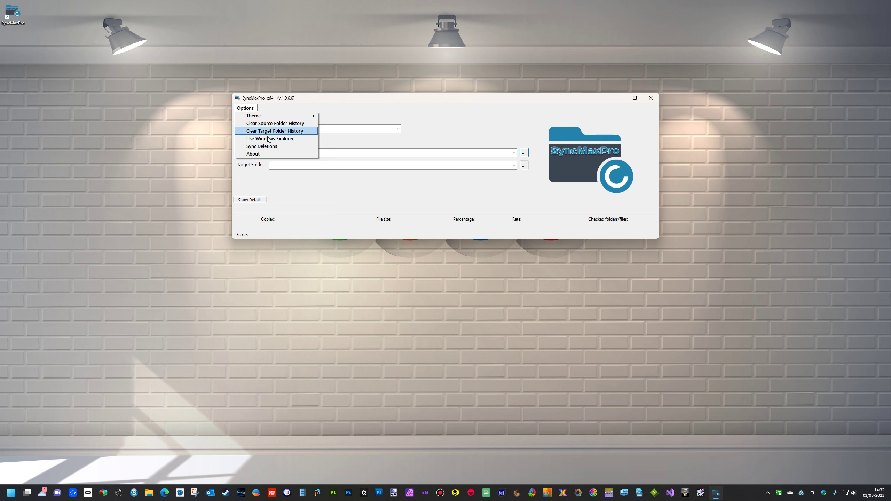
left_click(272, 139)
left_click(245, 109)
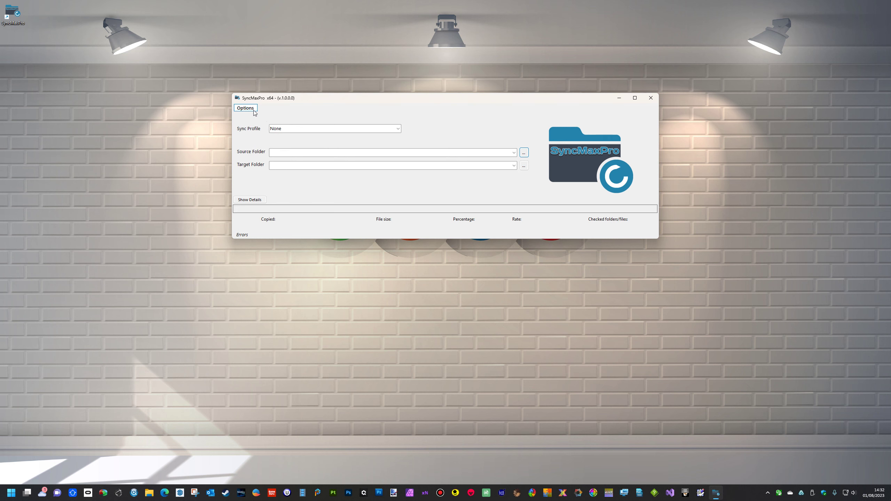
left_click(400, 100)
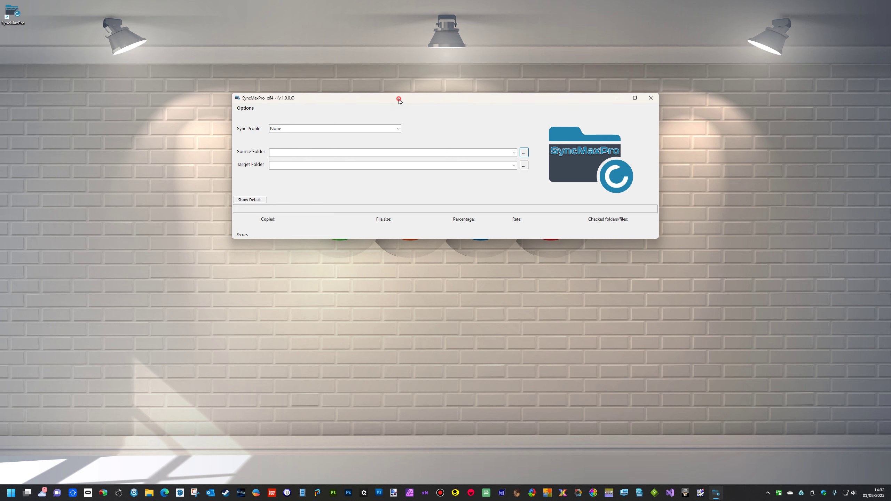
View the Documents subfolders in the Explorer-style source folder chooser, and close it without selecting one.
left_click(524, 152)
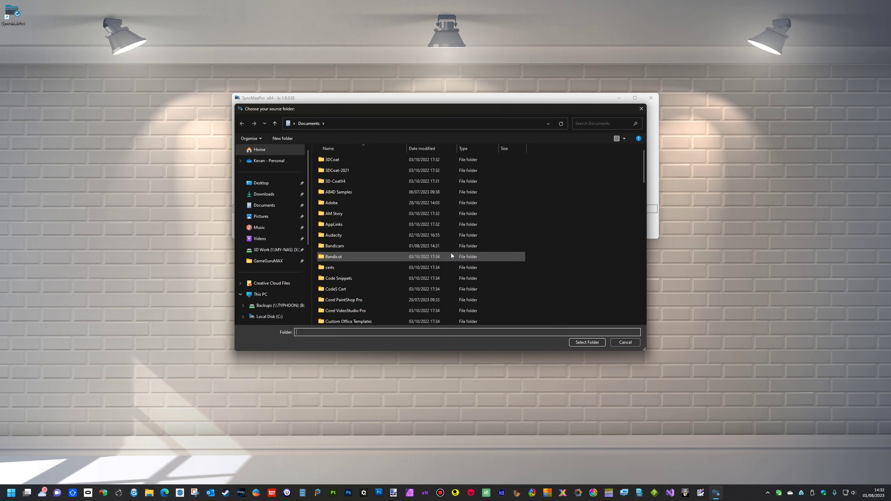
scroll(390, 226, "down", 6)
scroll(389, 227, "up", 3)
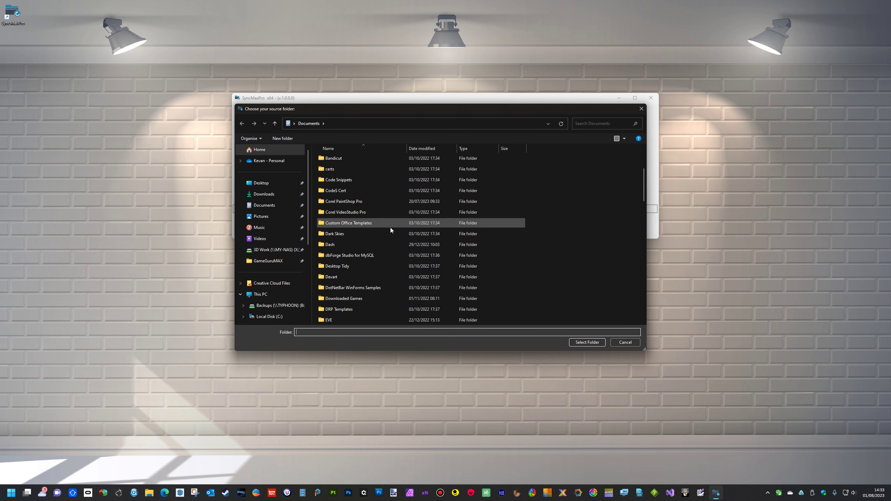
left_click(642, 110)
left_click(459, 269)
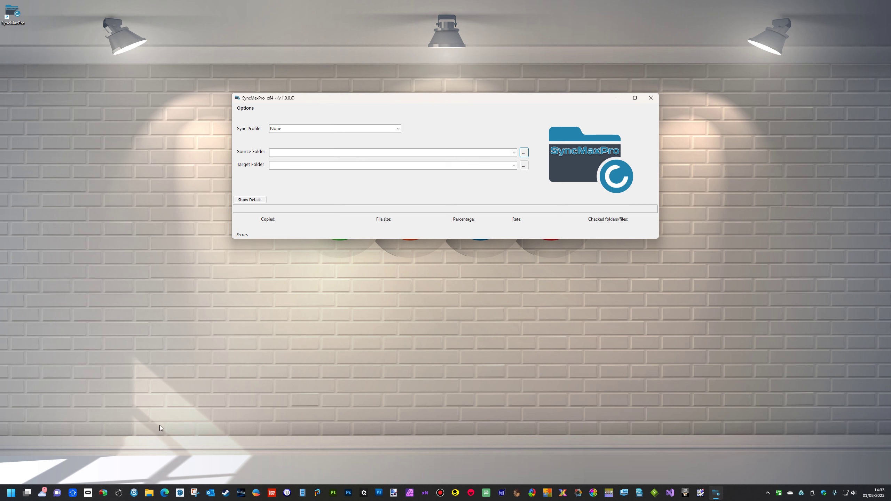
Set the source folder to the GameGuruApps folder in Documents by bringing it over from File Explorer, and close File Explorer.
left_click(149, 492)
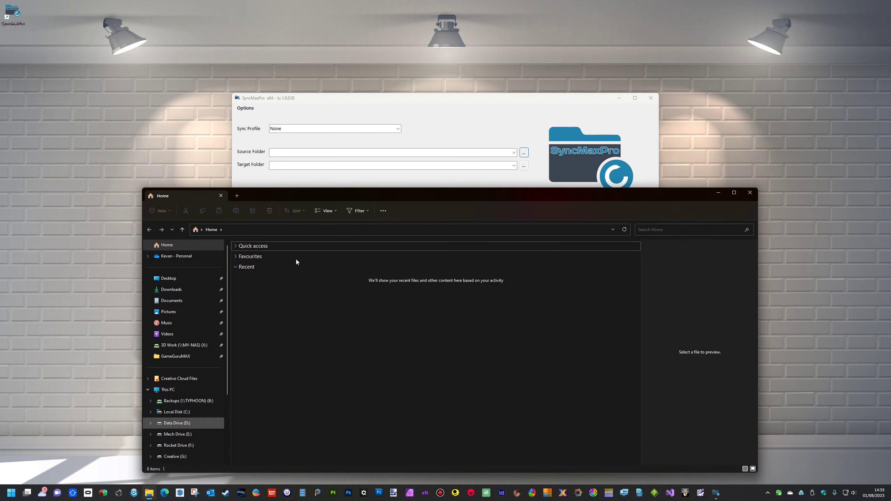
left_click_drag(344, 199, 353, 181)
left_click(180, 283)
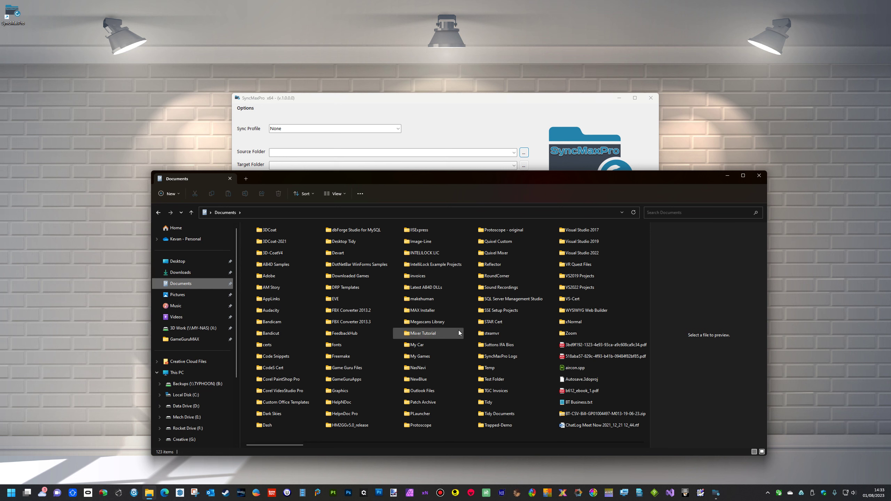
left_click(347, 381)
left_click_drag(347, 382, 413, 152)
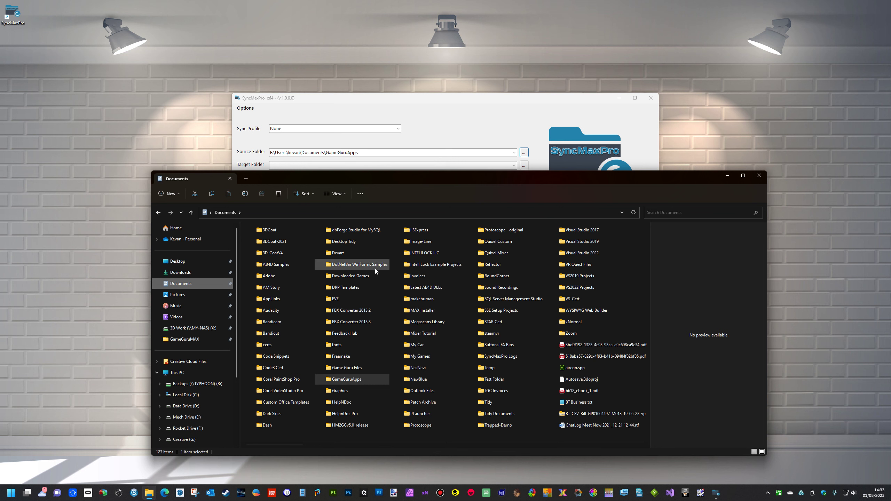
left_click(759, 175)
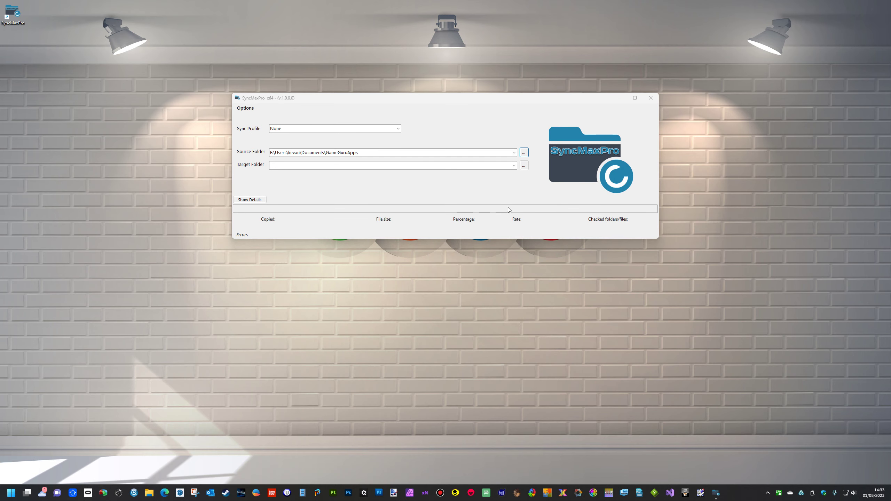
Create a folder named GameGuruApps Backup on Mech Drive (E:) and select it as the target folder.
left_click(524, 166)
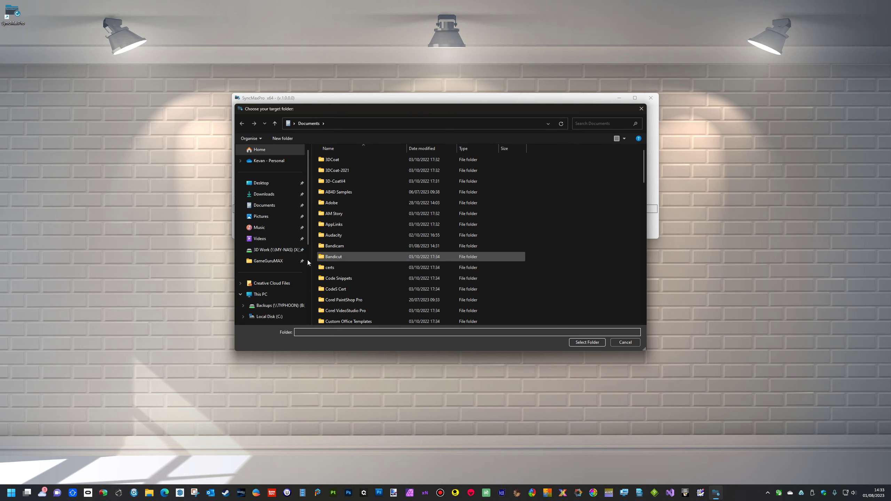
scroll(277, 261, "down", 3)
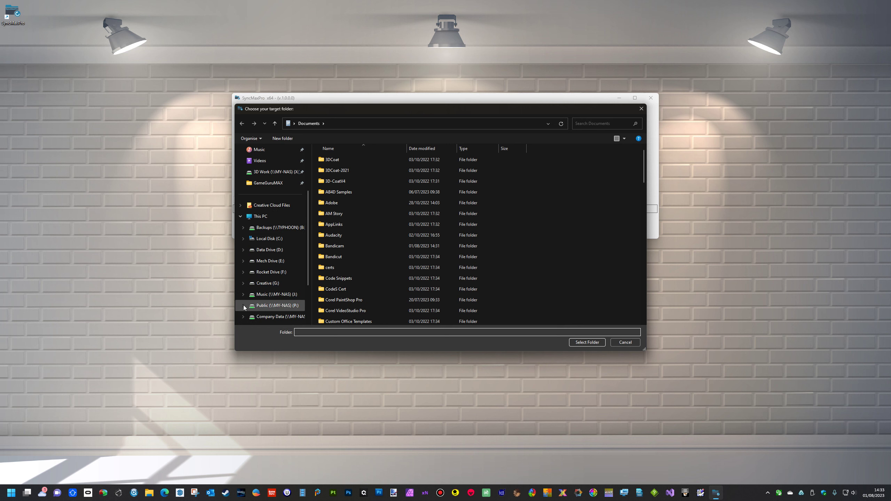
left_click(272, 261)
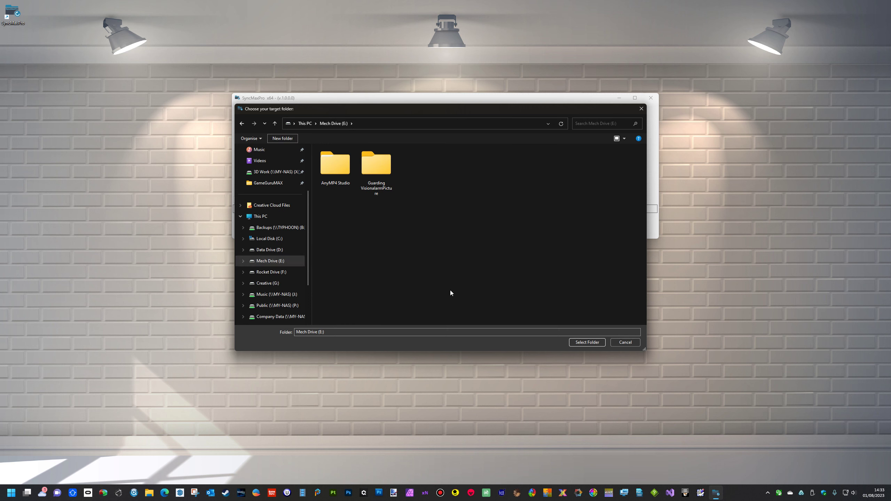
left_click(282, 139)
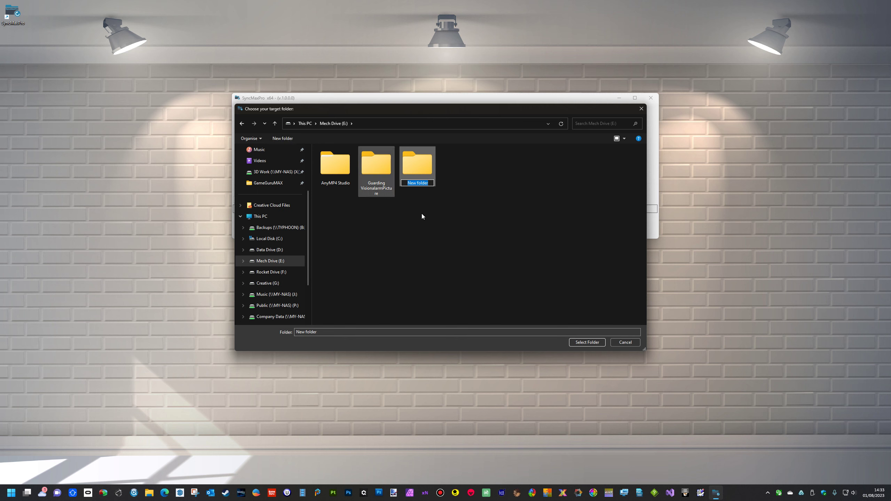
type("GameGu")
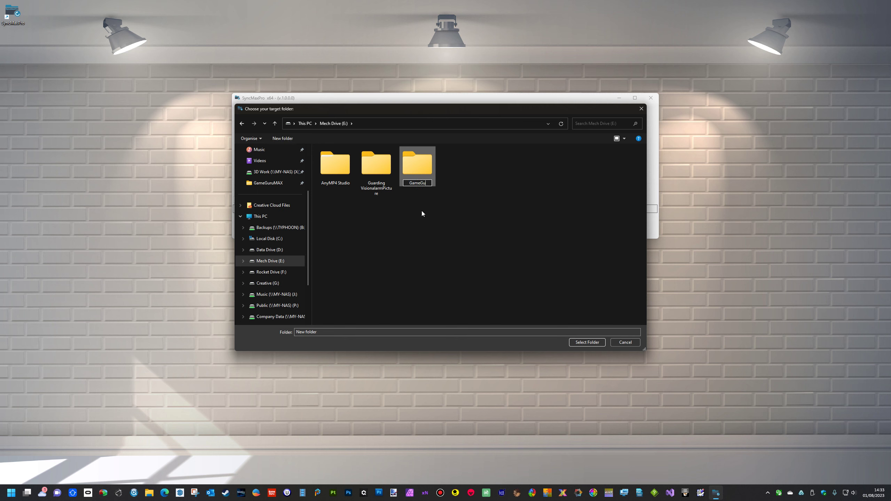
type("ruApps Backup")
left_click(421, 167)
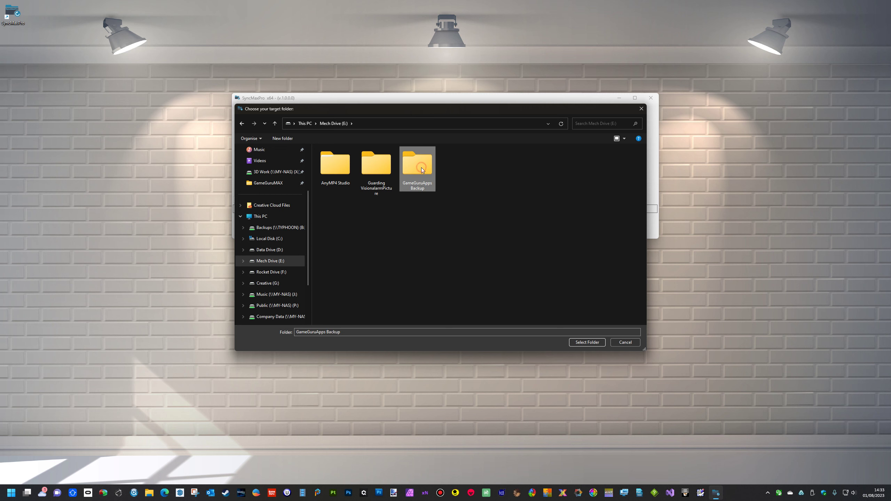
left_click(587, 343)
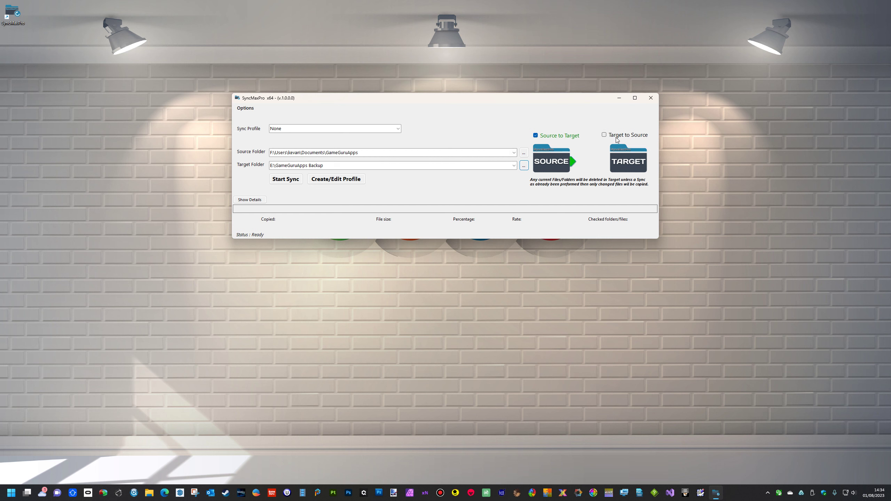
Switch the sync direction to Target to Source.
left_click(606, 135)
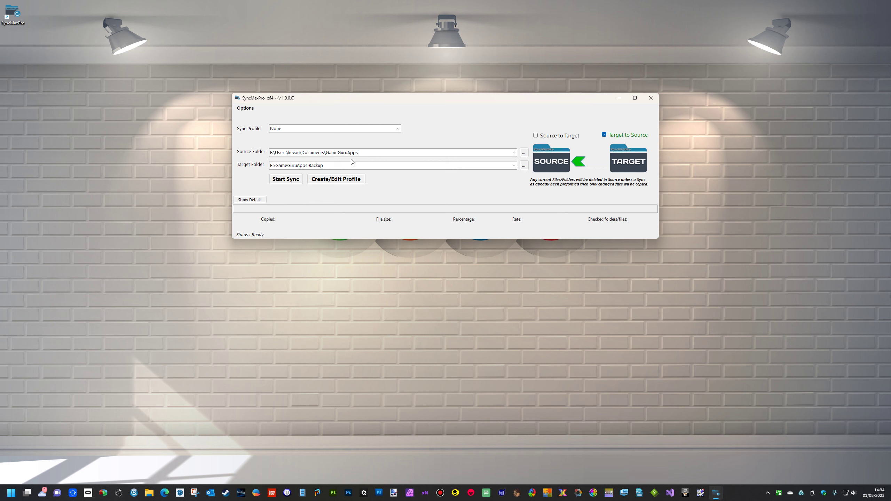
Set the sync direction to Source to Target and keep the sync profile at None.
left_click(536, 136)
left_click(399, 128)
left_click(386, 136)
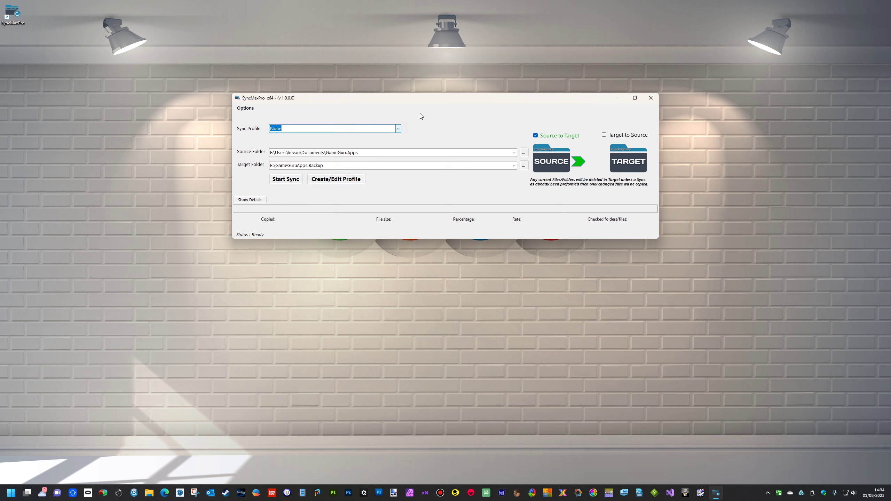
Create and save a sync profile named MAX GameGuru Backup with the description "backs up my gameguruapps folder".
left_click(343, 181)
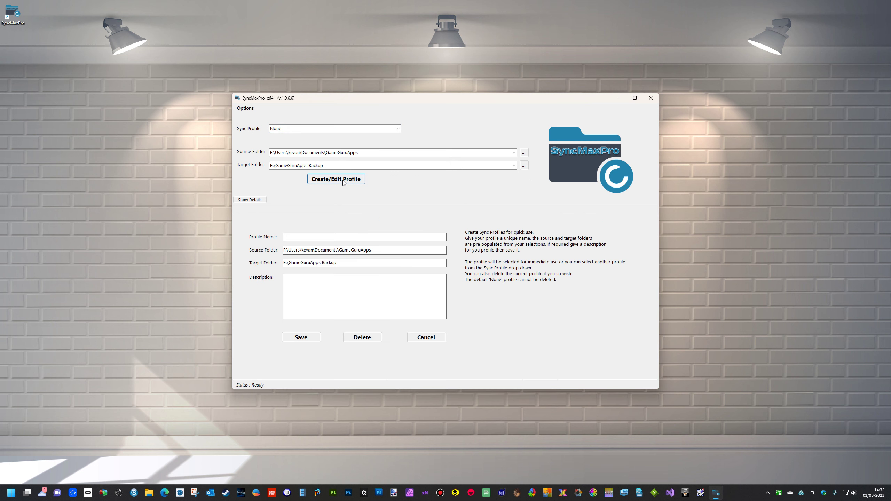
left_click(328, 236)
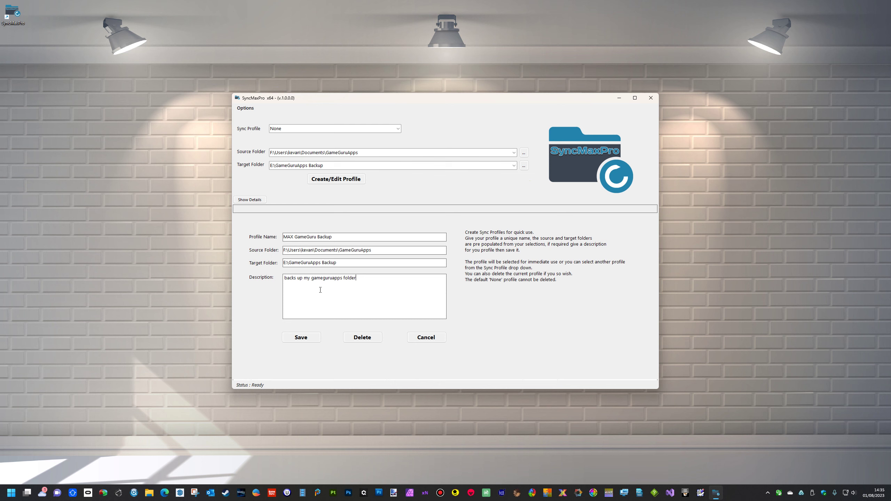
left_click(304, 341)
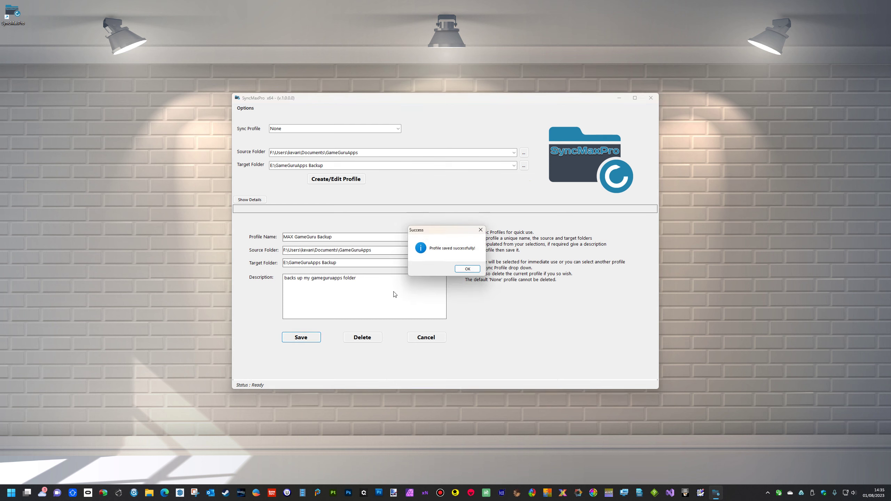
left_click(466, 269)
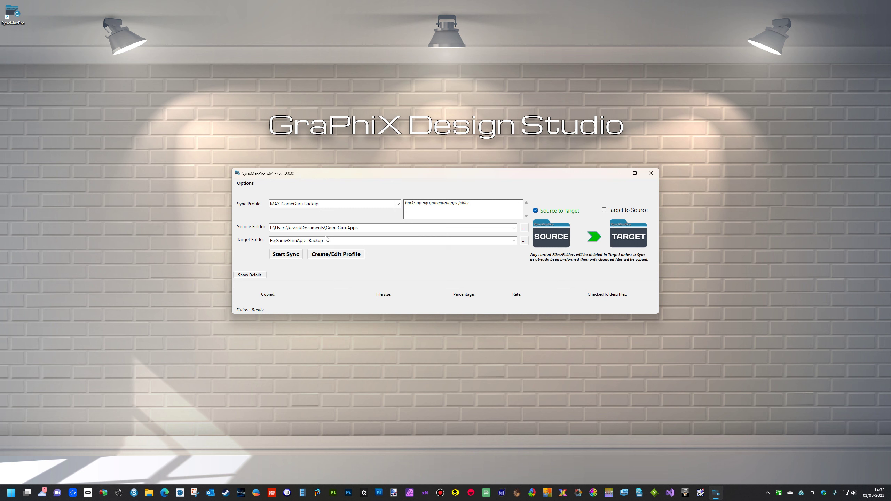
Start the MAX GameGuru Backup sync and briefly view the per-file details while it copies.
left_click(282, 254)
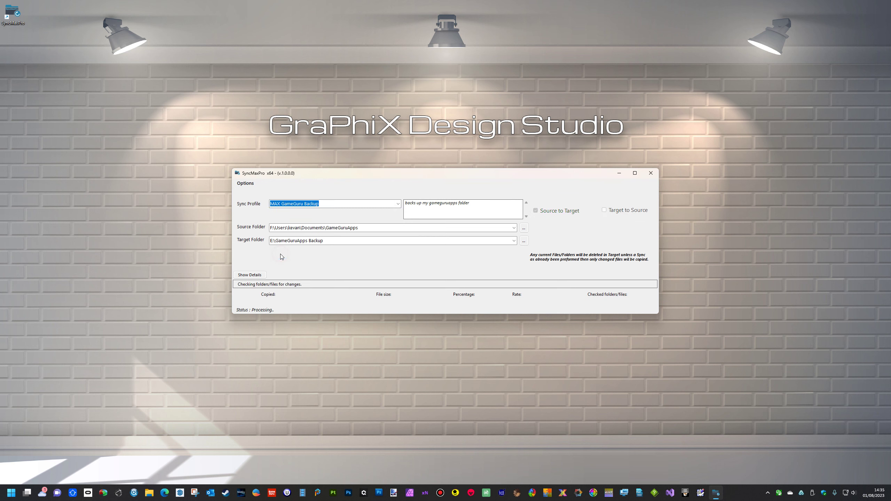
left_click_drag(443, 173, 445, 88)
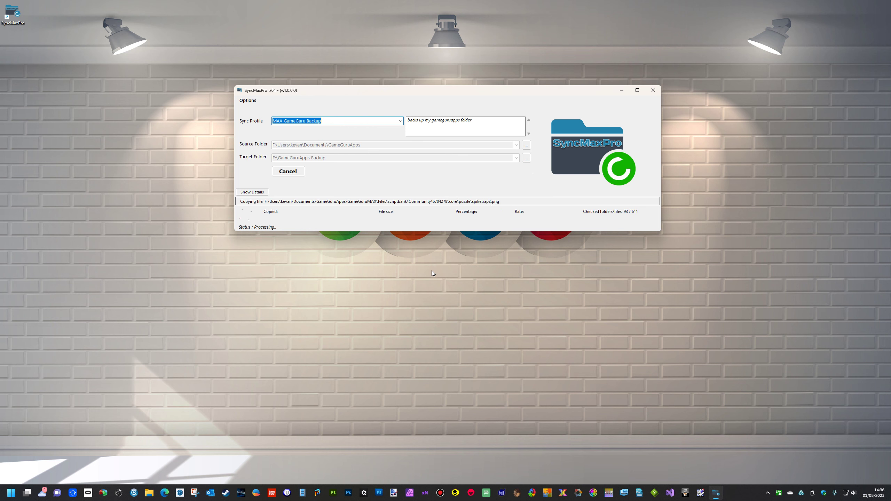
left_click(260, 192)
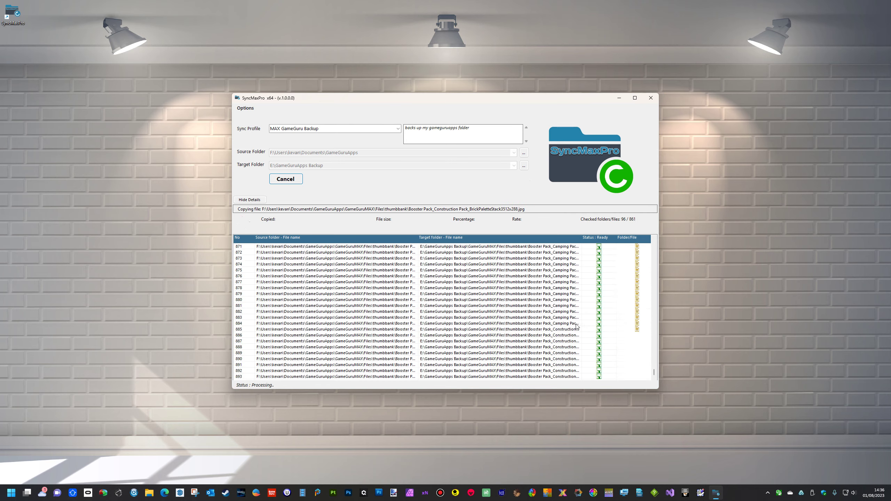
left_click(260, 200)
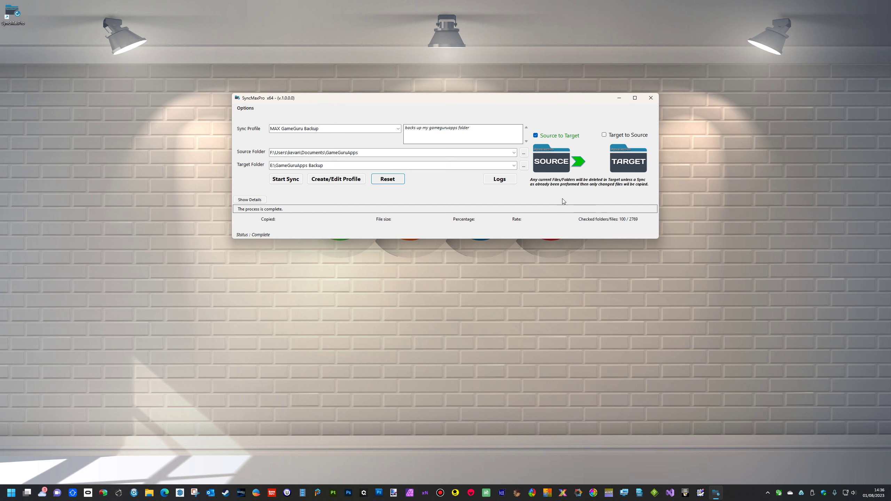
Read the sync's log file, SyncDetails.txt, and close it.
left_click(500, 179)
left_click_drag(436, 80, 480, 64)
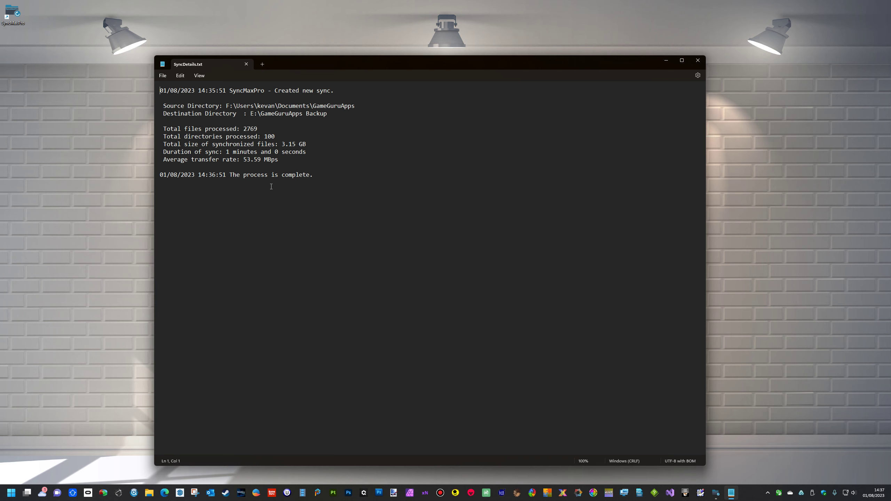
left_click(698, 60)
Check the contents of GameGuruApps Backup on Mech Drive (E:) in File Explorer, and close the window.
key("super+e")
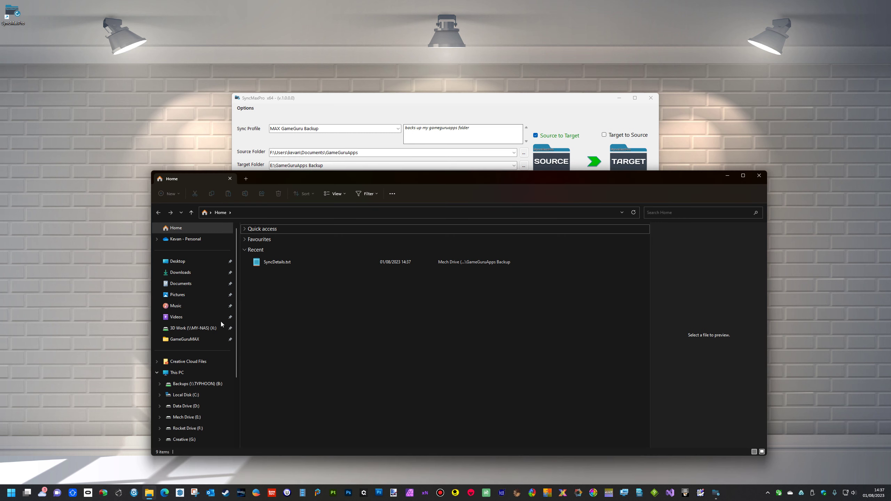
left_click(189, 416)
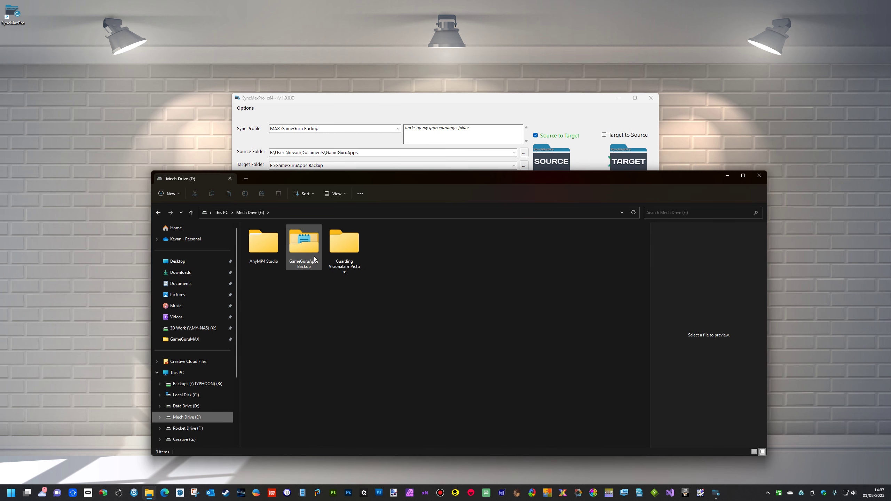
double_click(304, 244)
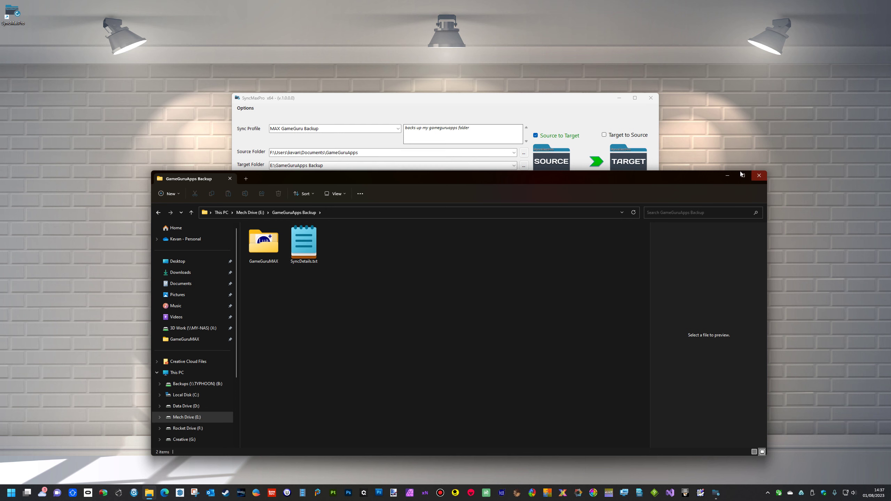
left_click(760, 177)
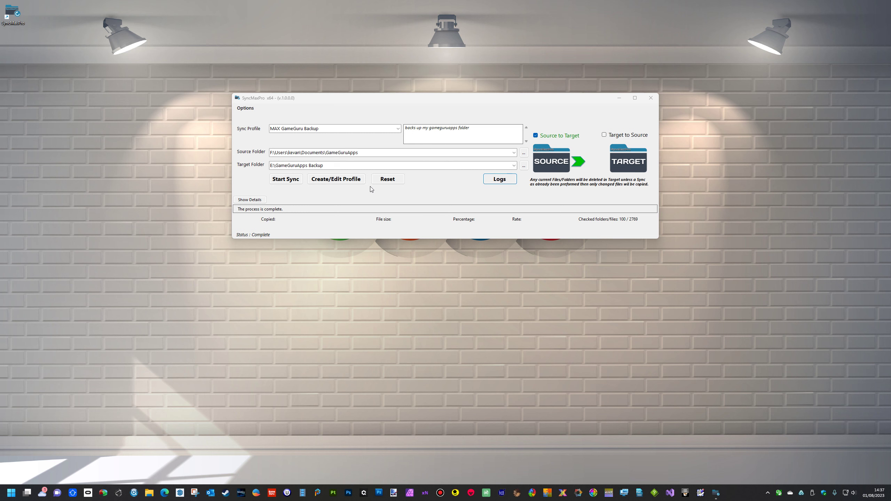
In File Explorer, create a folder named New Project in Documents\GameGuruApps\GameGuruMAX, and close the window.
left_click(148, 493)
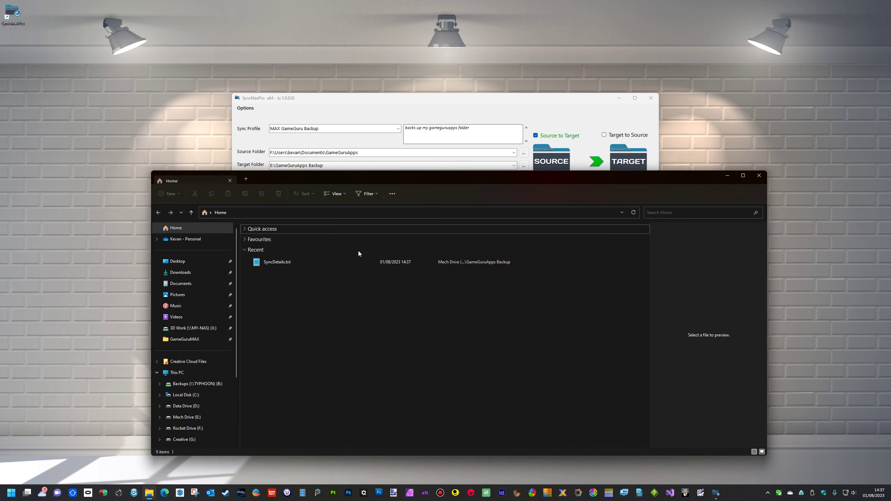
left_click(190, 285)
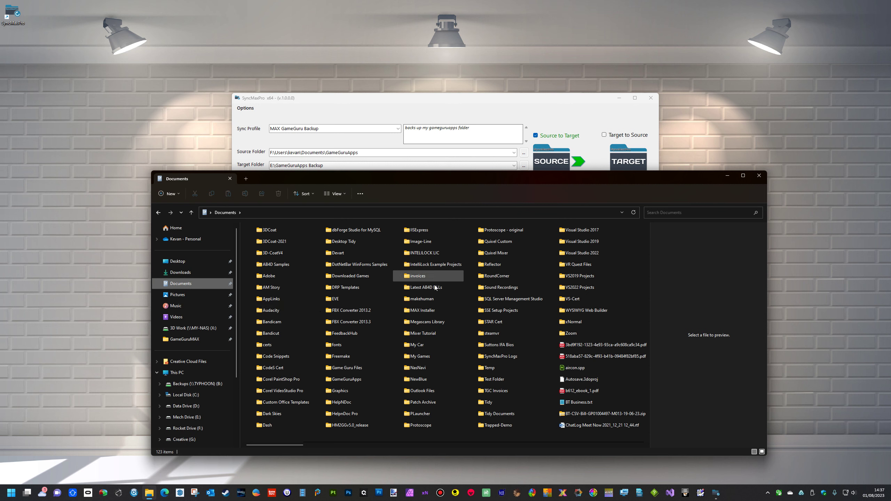
double_click(355, 382)
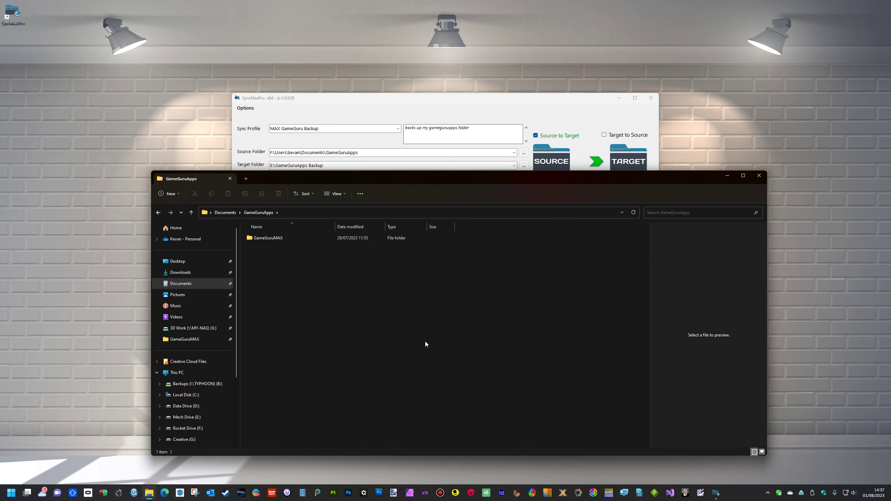
double_click(263, 240)
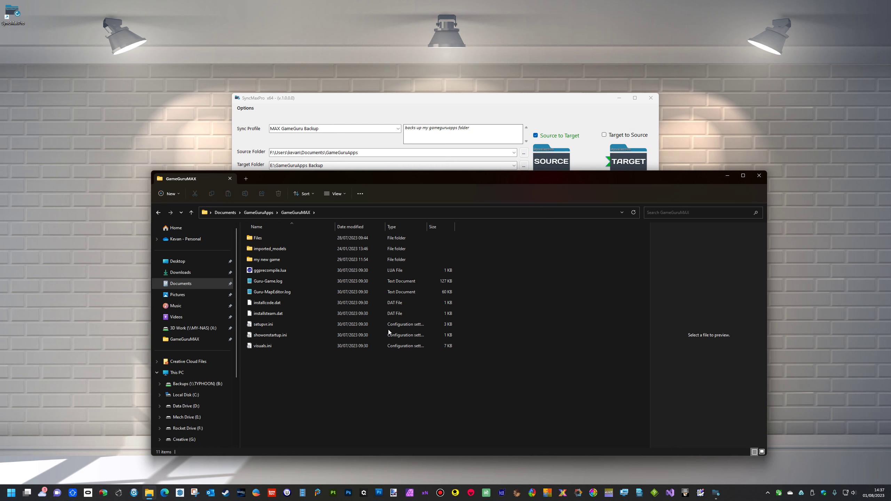
right_click(306, 382)
mouse_move(345, 367)
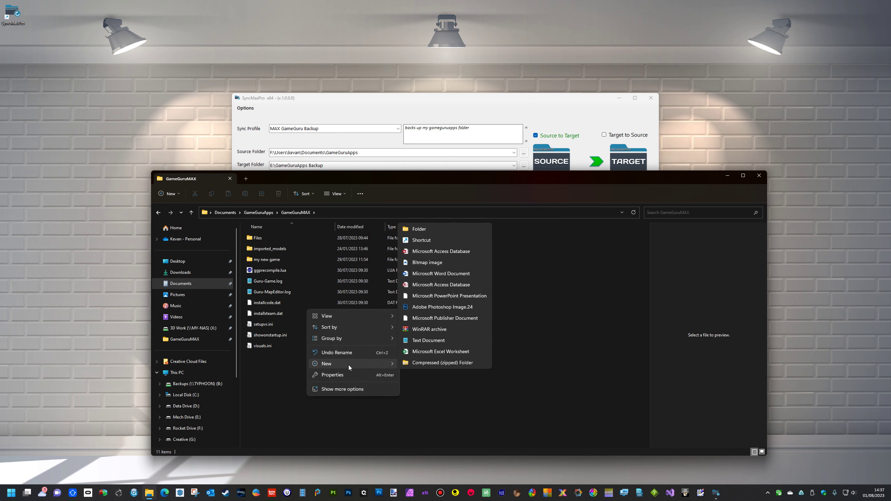
left_click(421, 230)
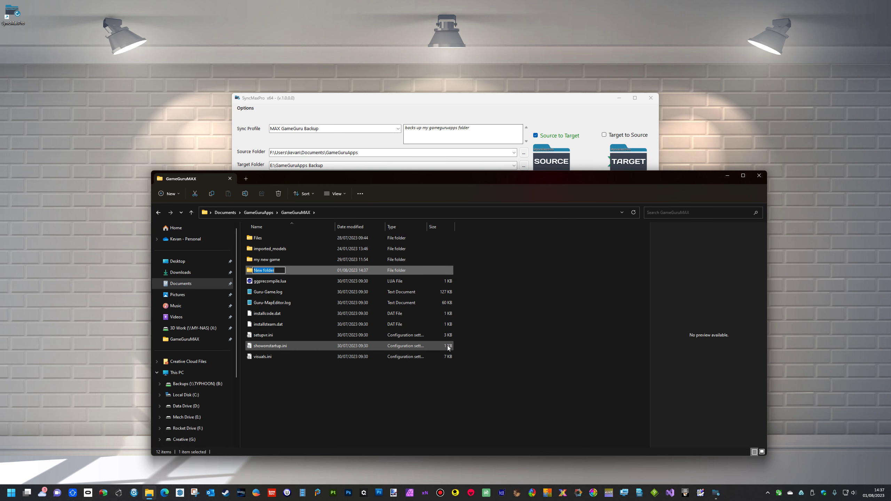
type("New Project")
left_click(454, 414)
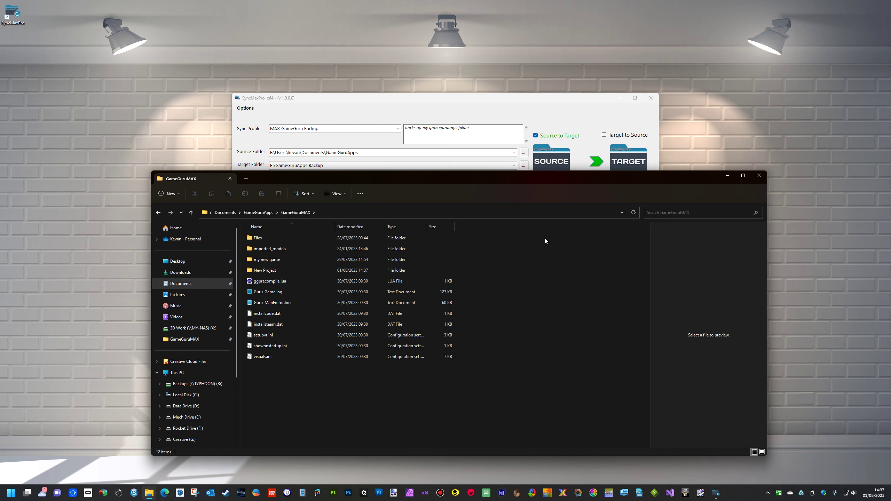
left_click(759, 176)
Restart SyncMaxPro and run a sync with the MAX GameGuru Backup profile, showing its details.
left_click(650, 99)
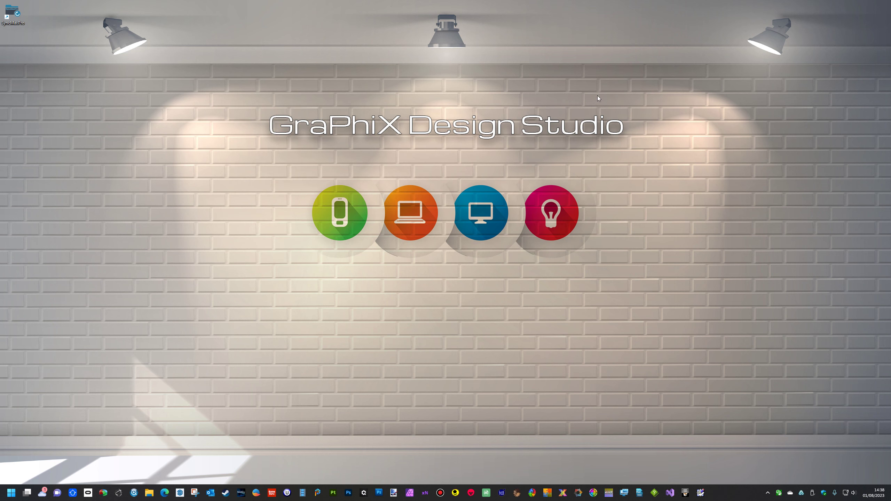
double_click(14, 13)
left_click(399, 128)
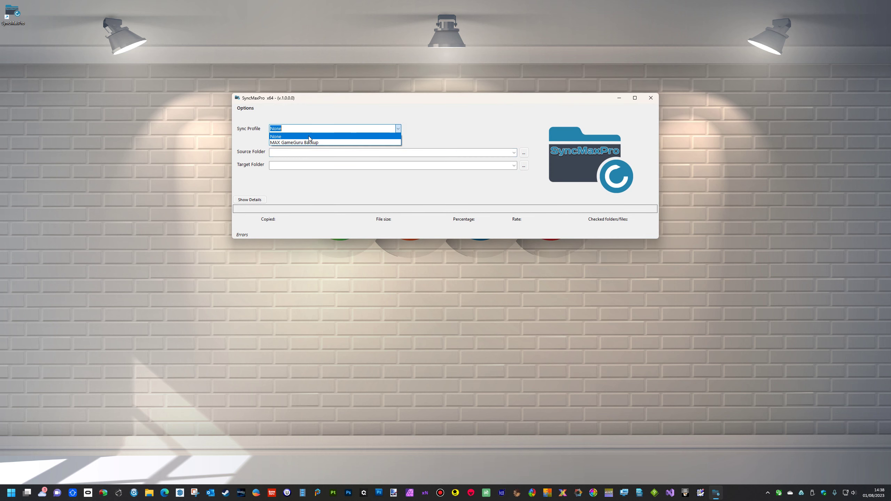
left_click(309, 142)
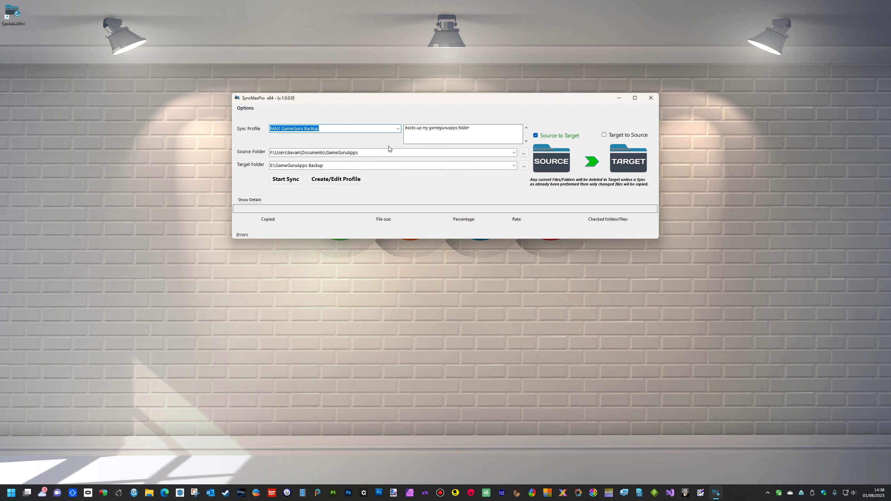
left_click(285, 179)
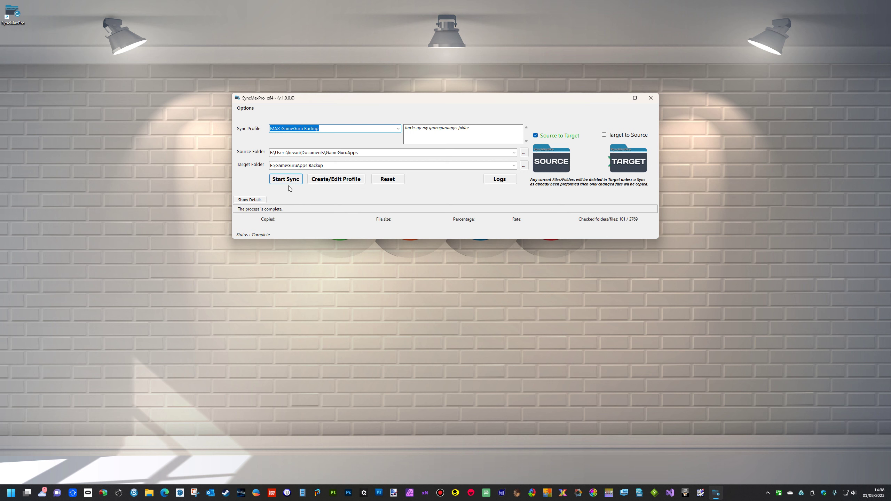
left_click(250, 200)
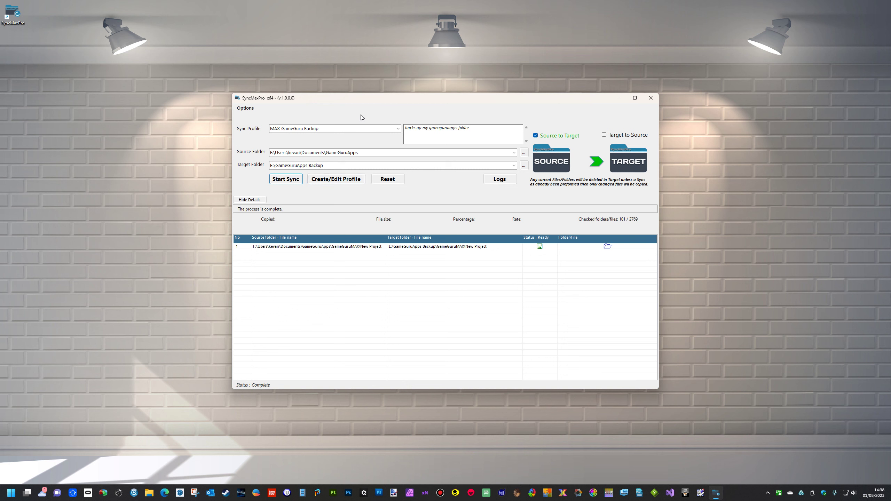
Enable Sync Deletions, check that the option is on, and close SyncMaxPro.
left_click(250, 109)
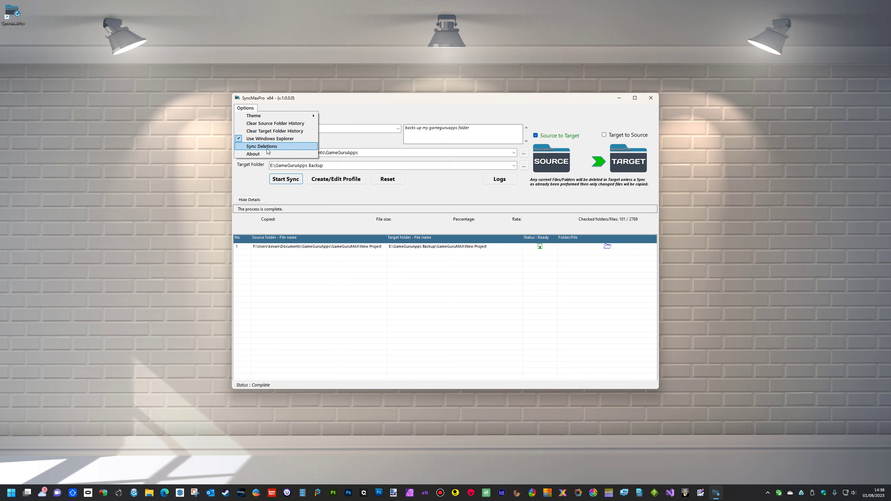
left_click(250, 147)
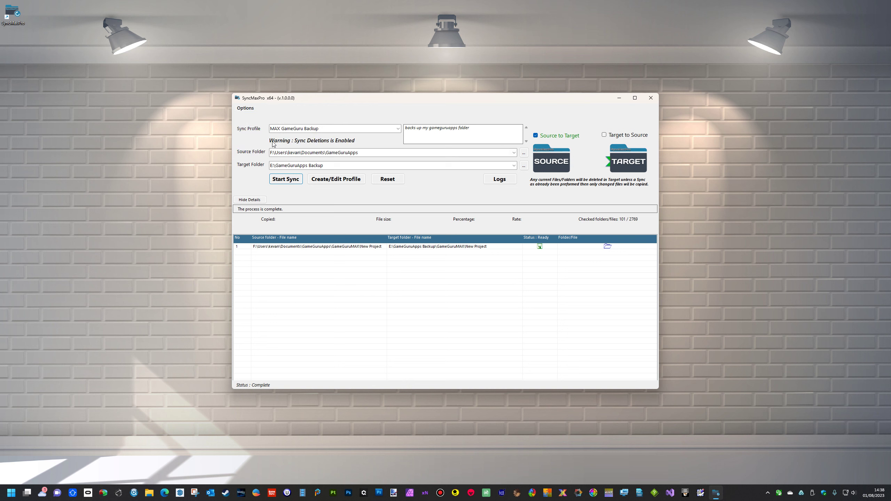
left_click(246, 109)
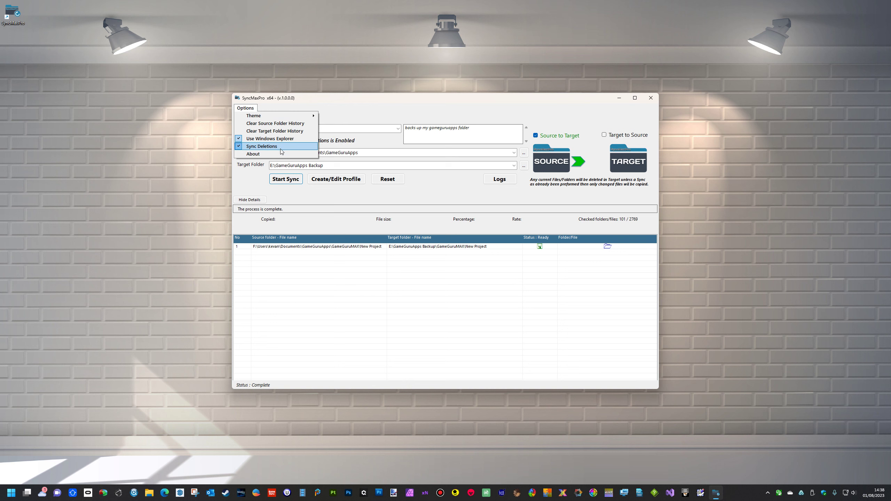
left_click(344, 104)
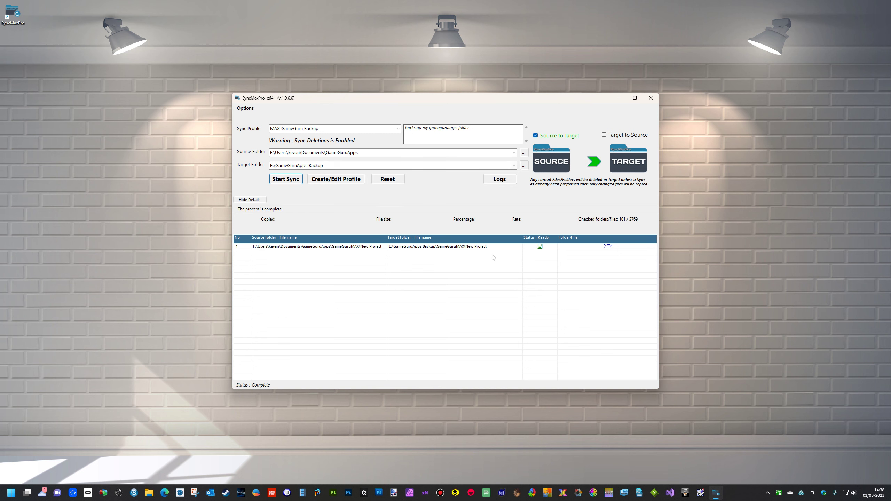
left_click(651, 98)
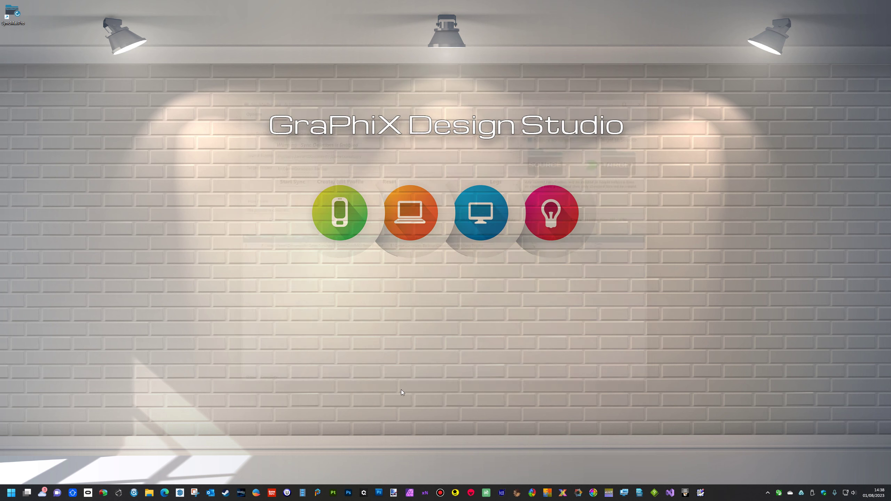
In File Explorer, delete the folders New Project and my new game from Documents\GameGuruApps\GameGuruMAX, and close the window.
left_click(149, 493)
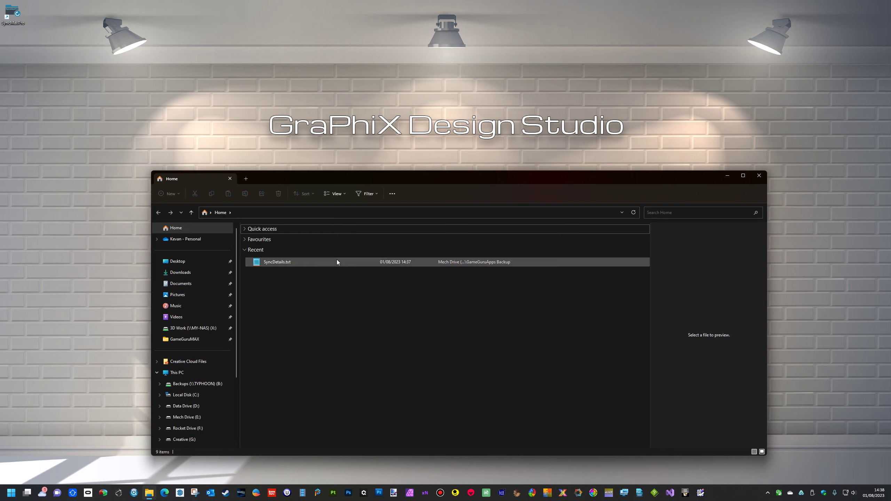
left_click(181, 284)
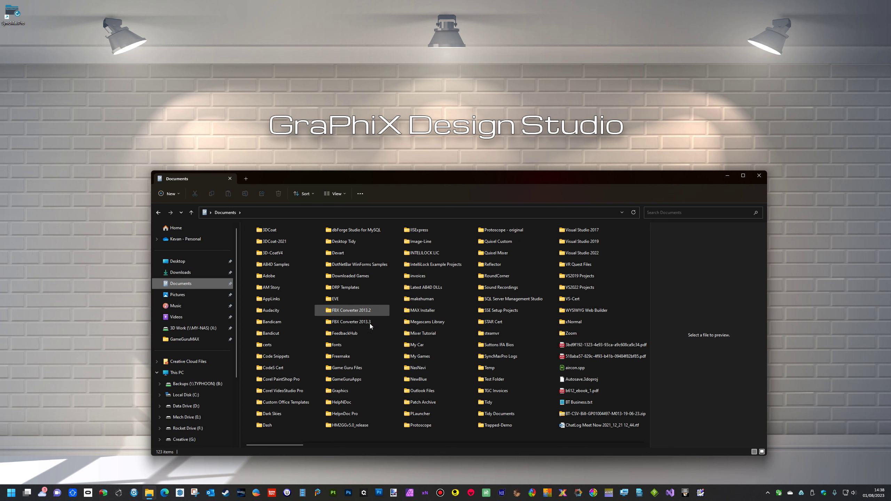
left_click(350, 380)
double_click(350, 380)
double_click(271, 240)
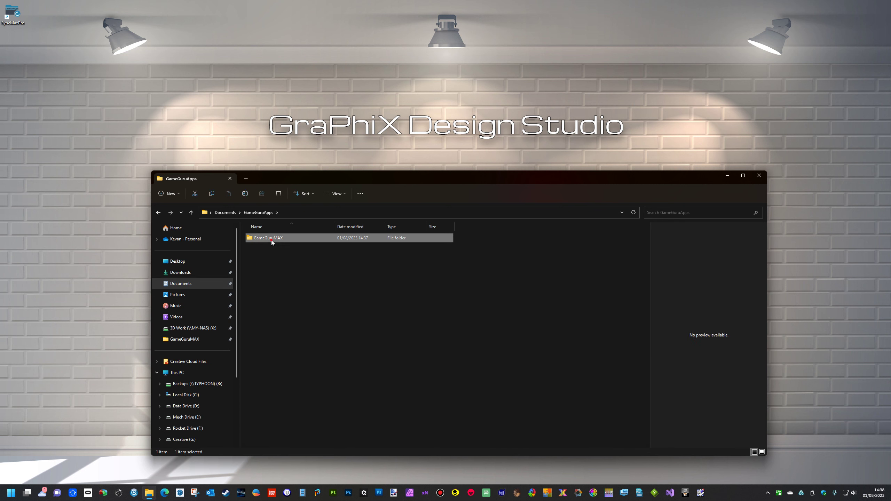
right_click(265, 270)
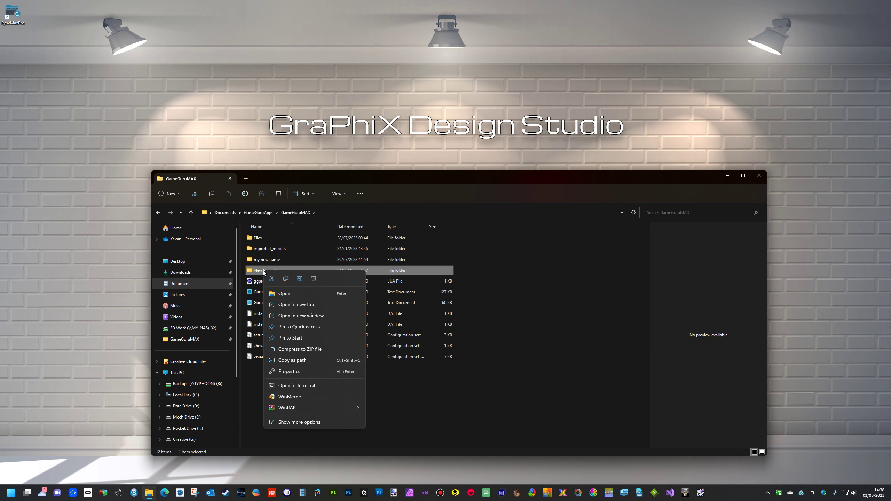
left_click(313, 280)
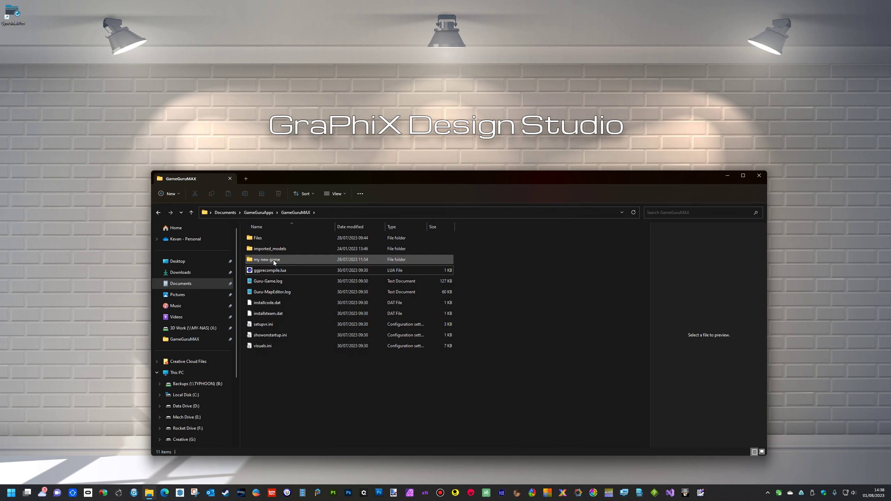
right_click(275, 260)
left_click(324, 268)
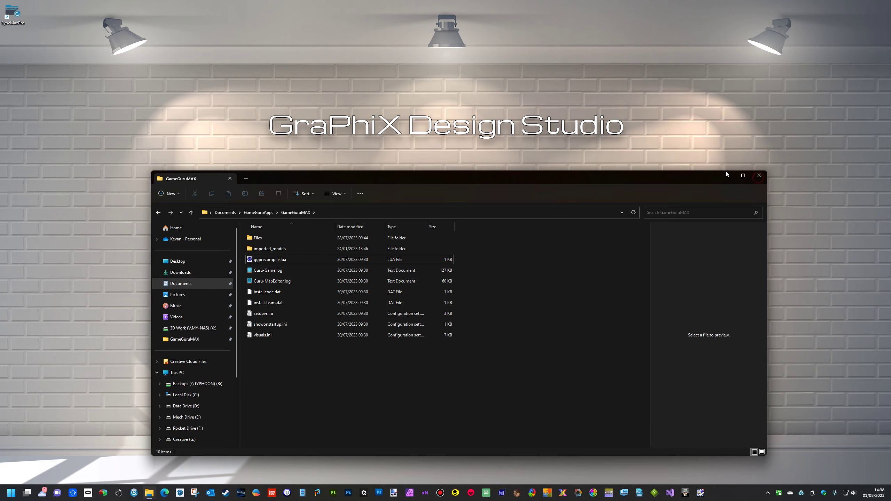
left_click(759, 175)
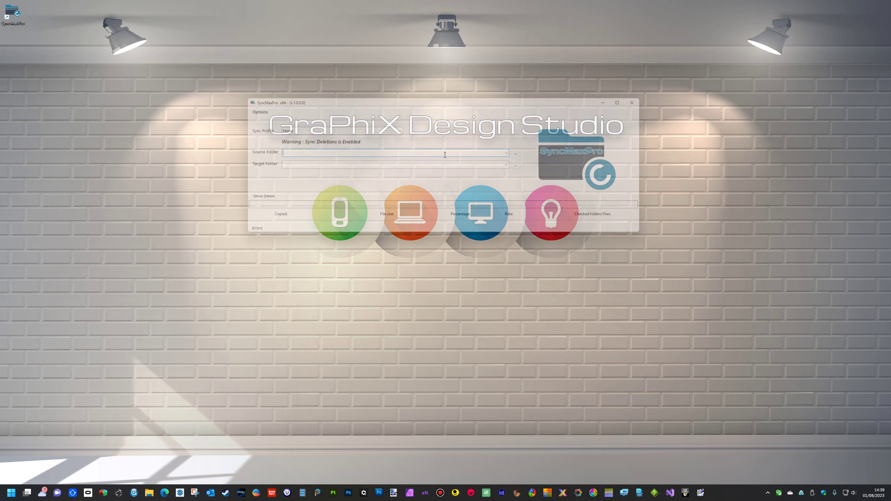
In SyncMaxPro, check that Sync Deletions is on and run a sync with the MAX GameGuru Backup profile, showing its details.
left_click(245, 108)
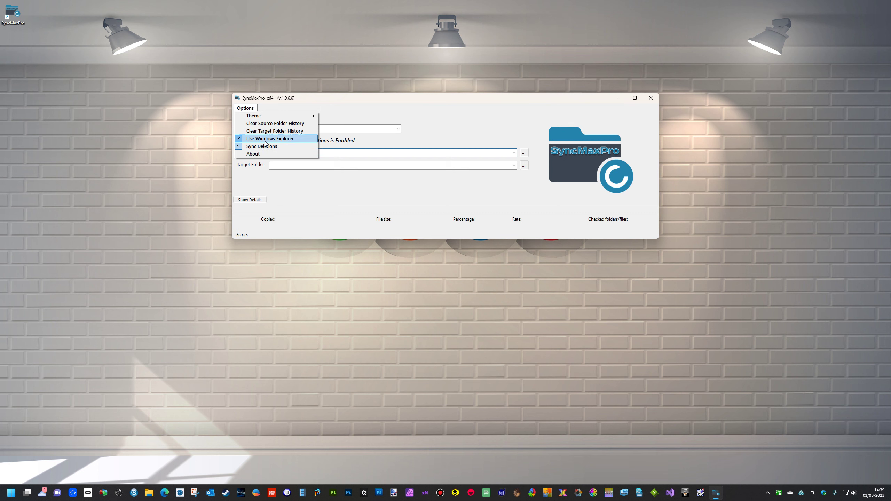
left_click(346, 100)
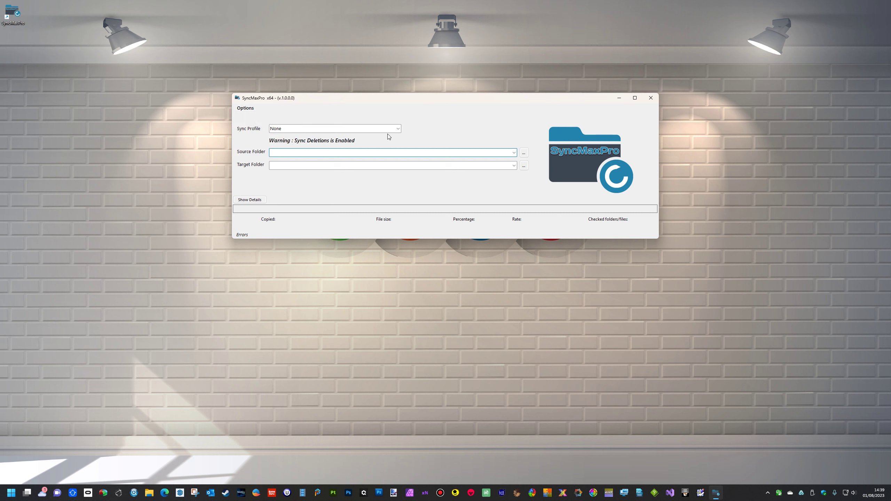
left_click(398, 129)
left_click(324, 142)
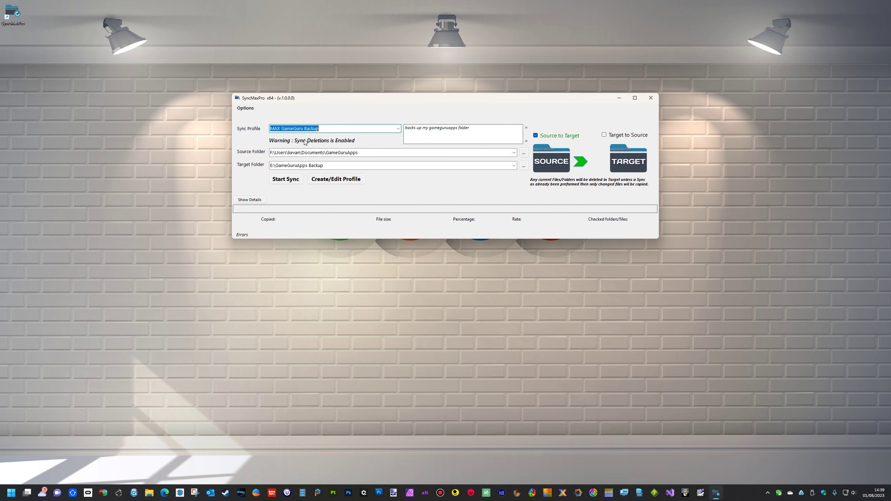
left_click(296, 179)
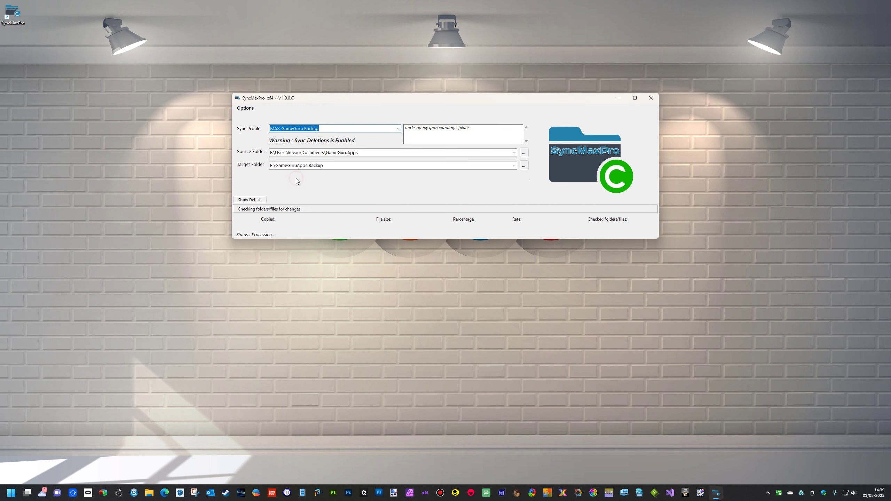
left_click(261, 201)
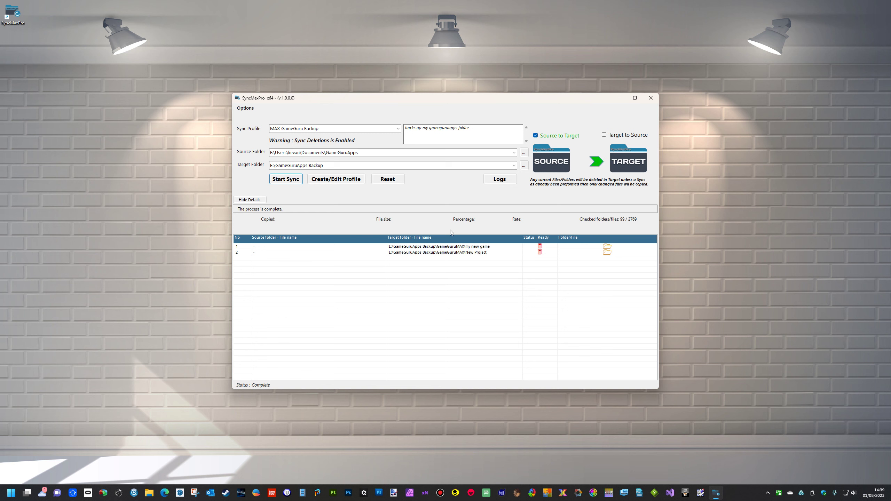
Turn off Sync Deletions, hide the sync details and reset the form.
left_click(245, 108)
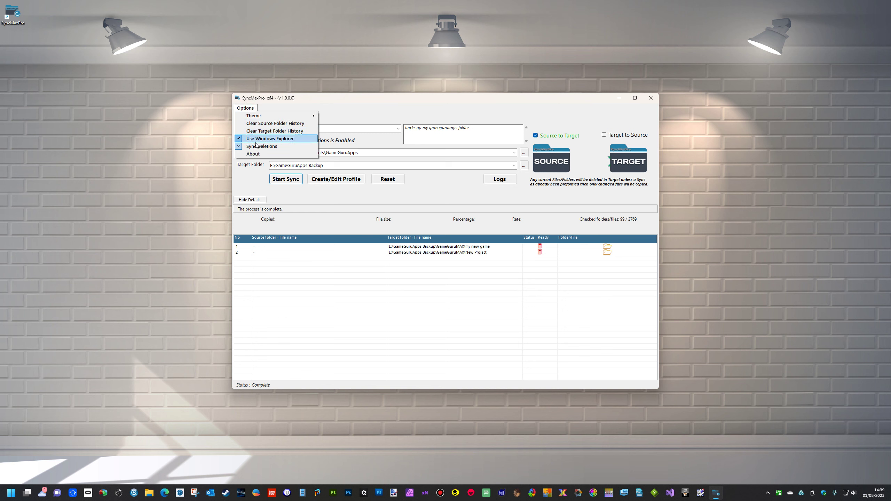
left_click(256, 147)
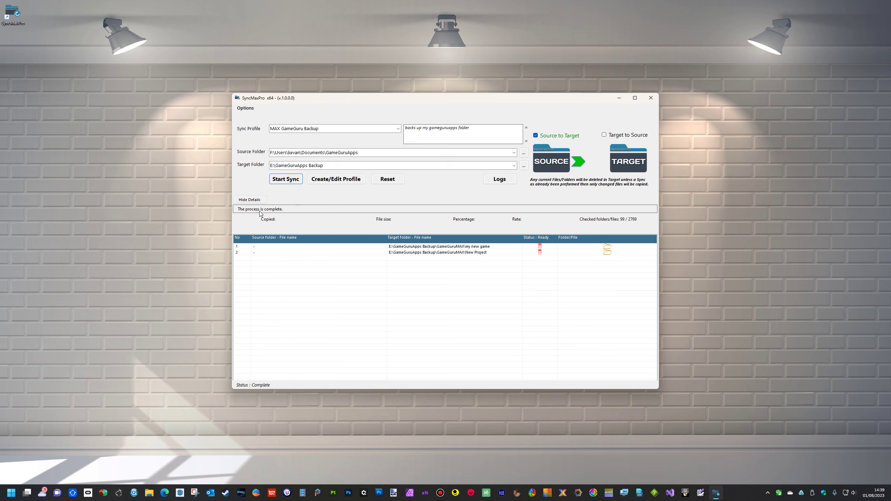
left_click(257, 200)
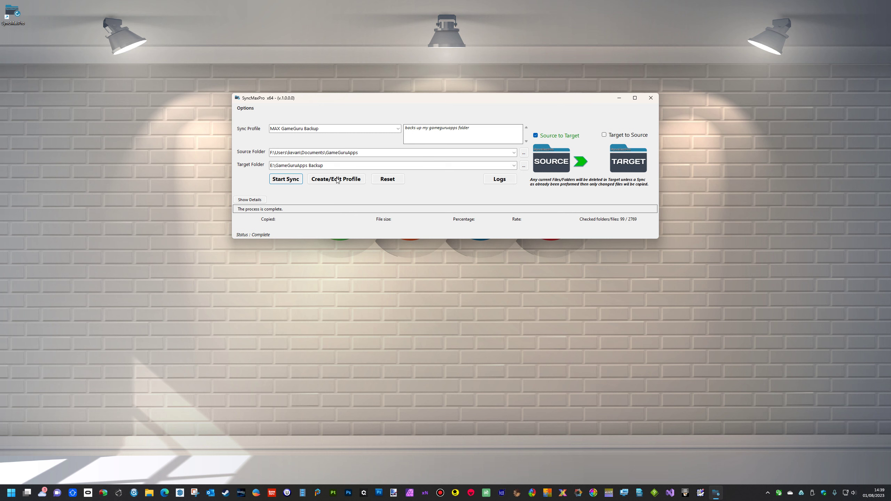
left_click(389, 180)
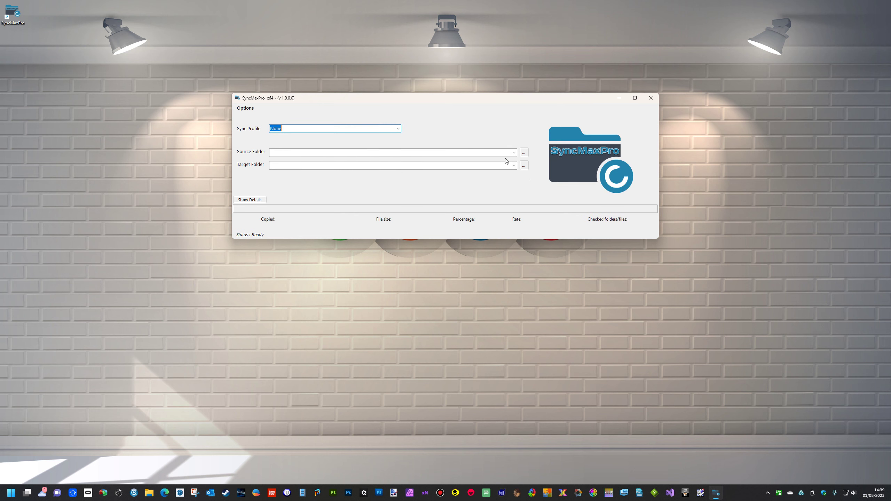
Set the source folder to Videos in the personal user folder on Rocket Drive (F:).
left_click(524, 154)
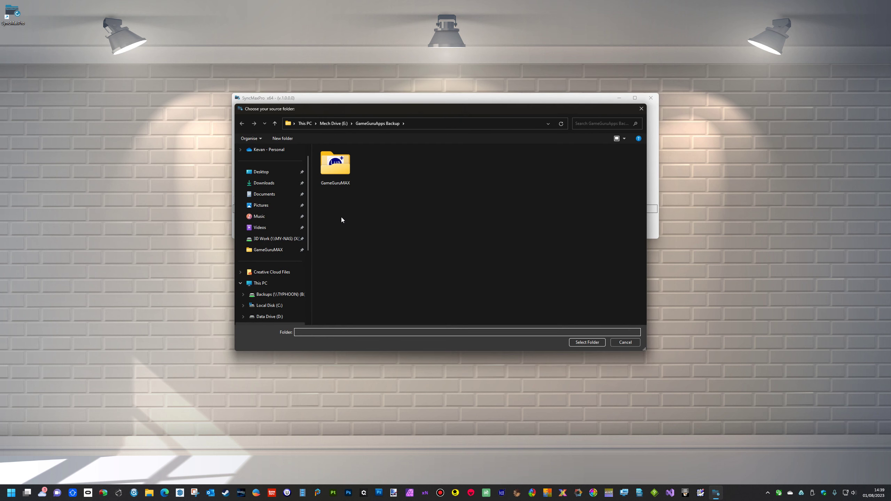
left_click(268, 228)
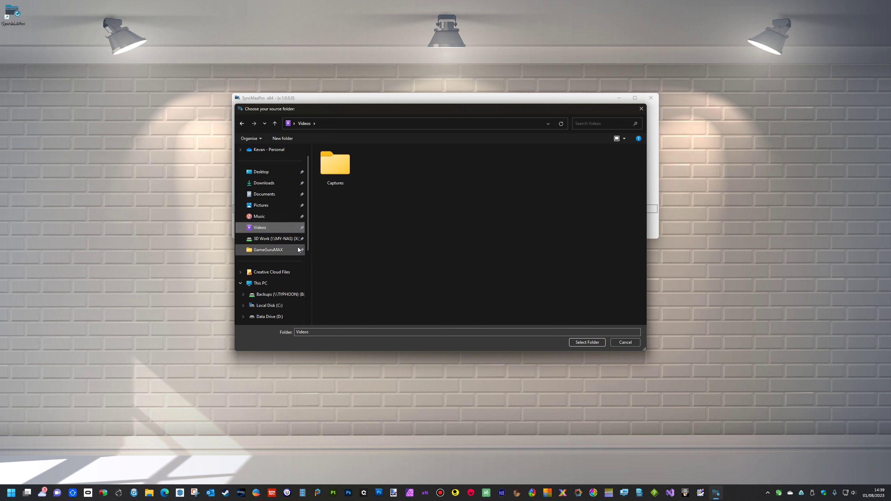
left_click_drag(308, 242, 307, 285)
left_click(272, 250)
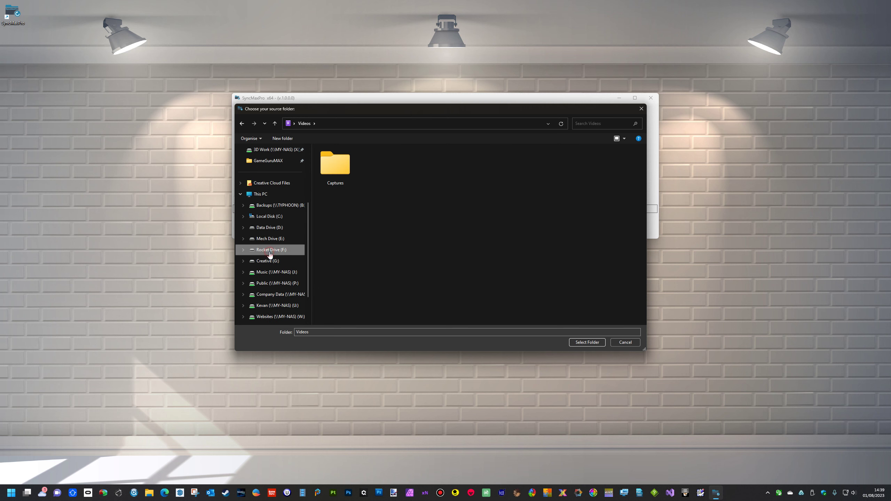
double_click(351, 213)
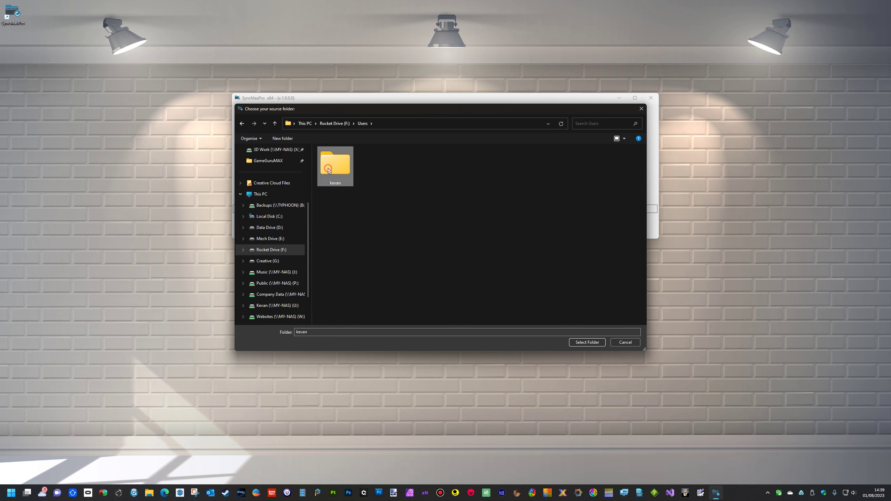
double_click(328, 170)
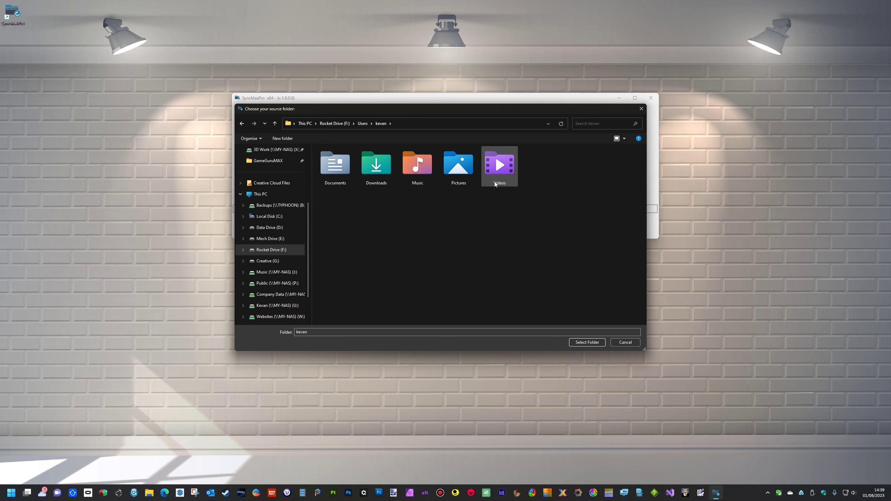
left_click(586, 344)
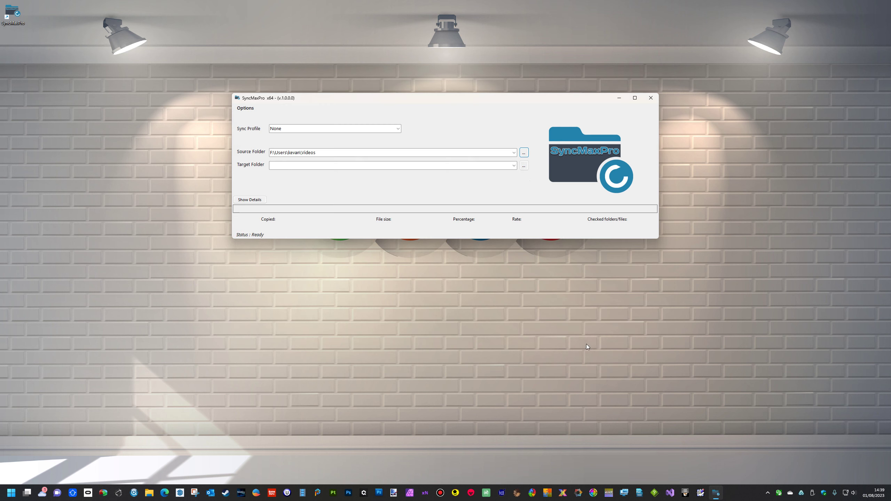
Create a folder named Video Backups in the personal share on the network device MY-NAS and set it as the target folder.
left_click(524, 166)
scroll(278, 233, "down", 4)
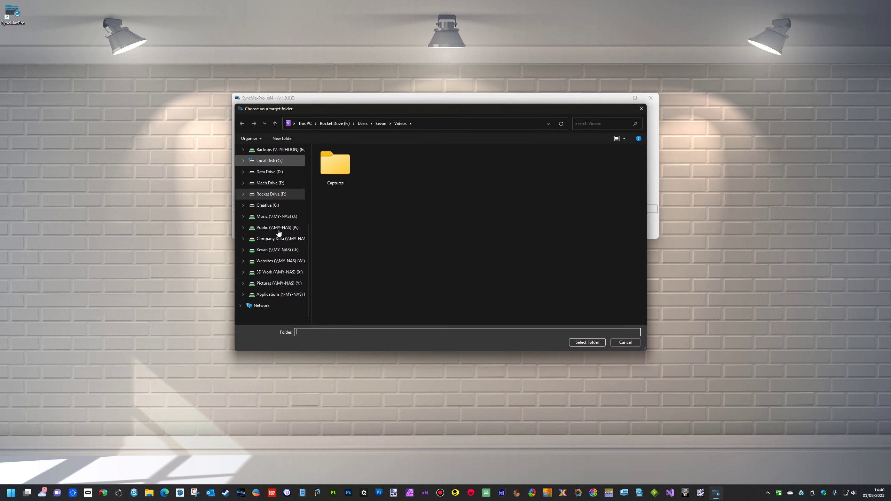
left_click(263, 307)
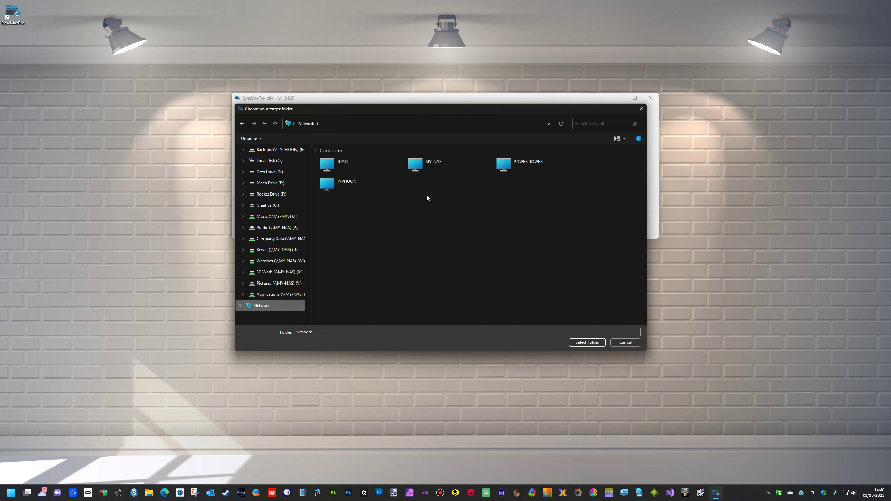
double_click(421, 166)
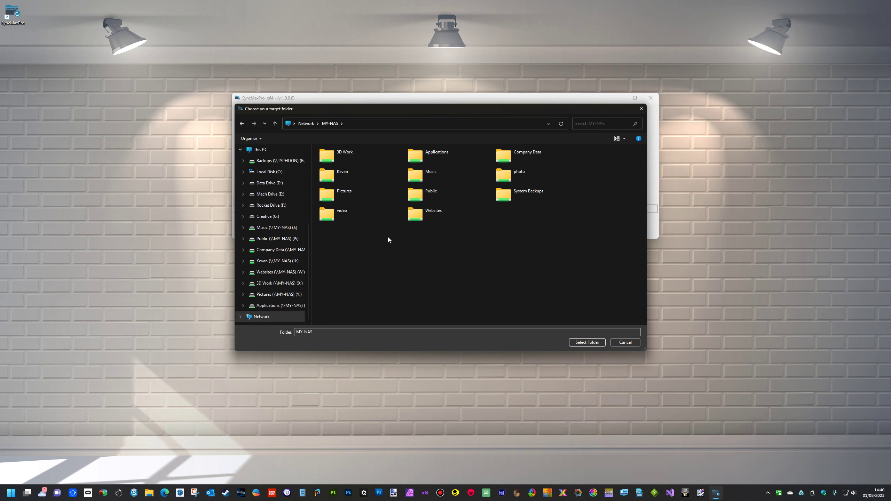
left_click(350, 175)
left_click(584, 342)
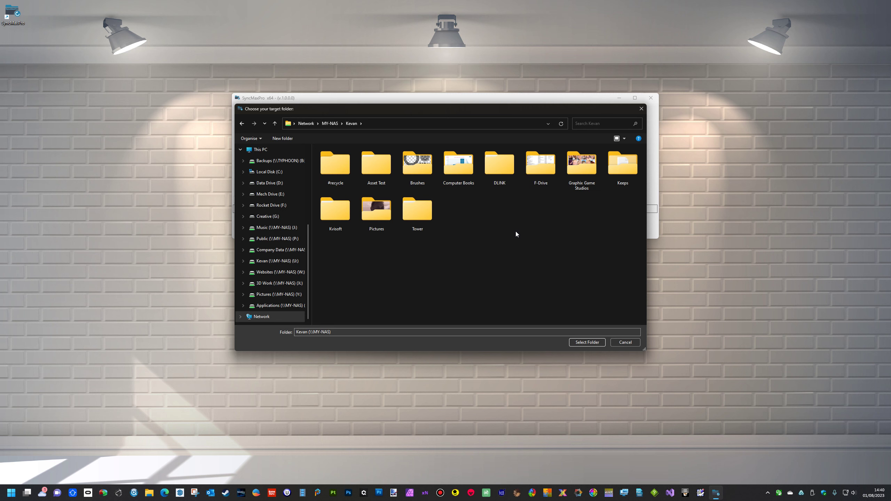
left_click(282, 138)
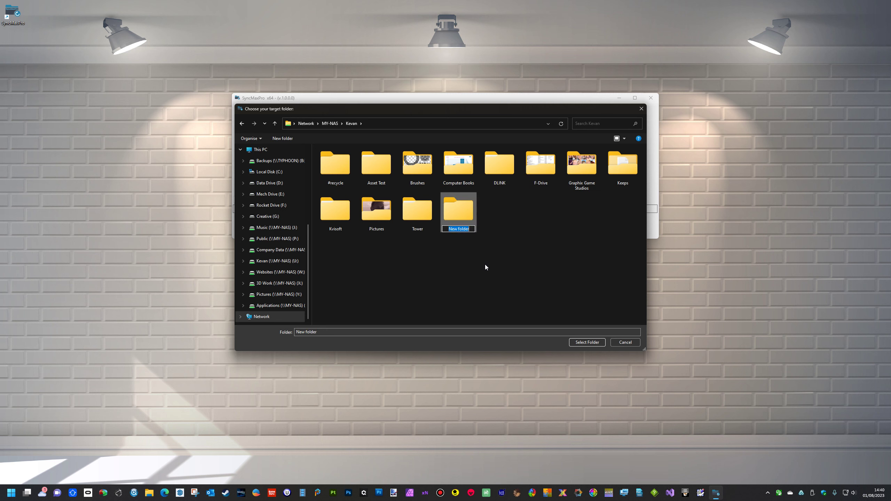
type("V")
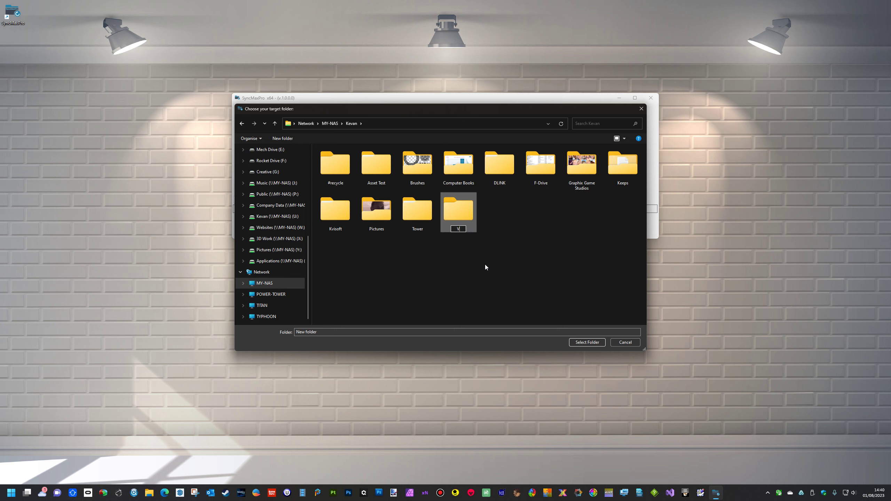
type("ideo Backups")
left_click(464, 217)
left_click(587, 342)
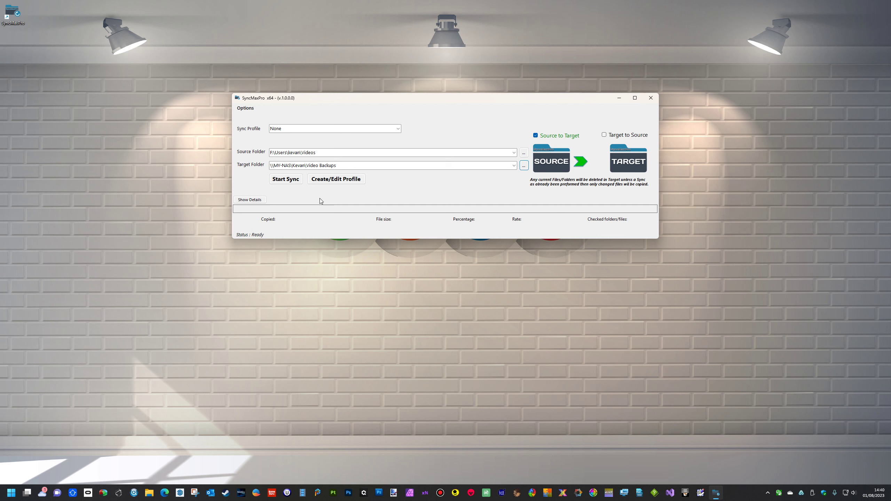
Run the Videos sync from source to target, view its log, and close the log and SyncMaxPro.
left_click(285, 179)
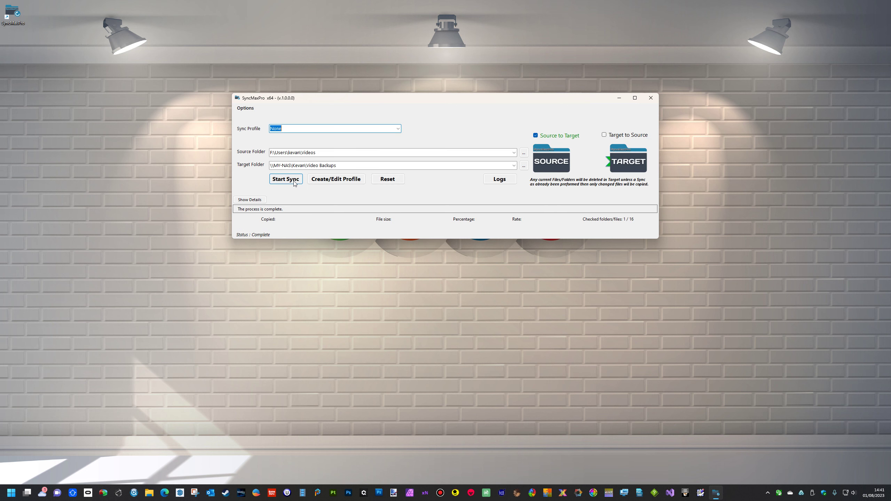
left_click(499, 180)
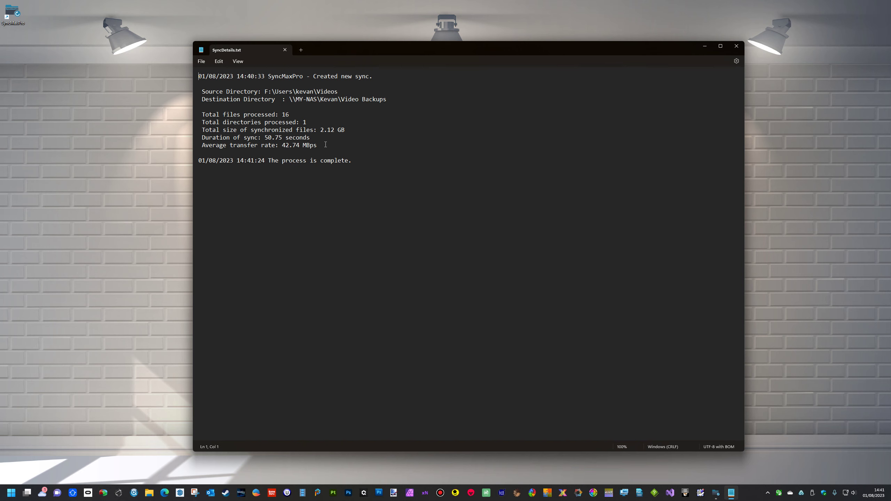
left_click(736, 47)
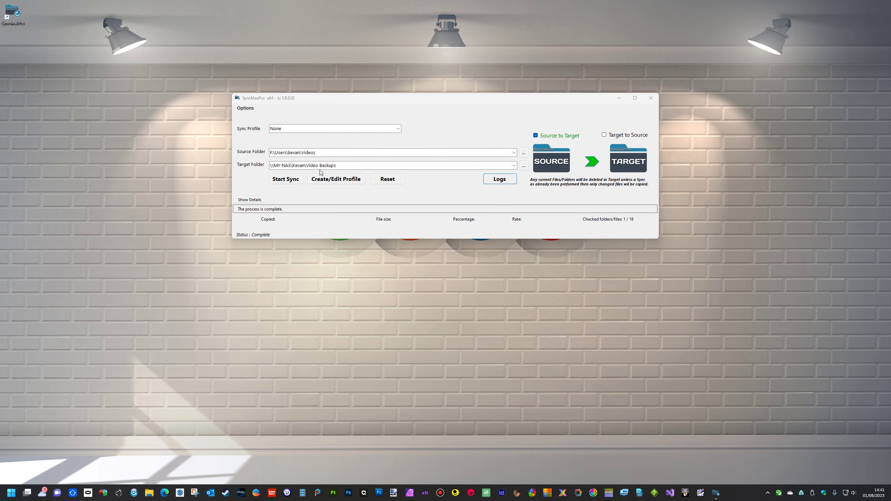
left_click(650, 98)
Delete the five videos in the second row of the Videos folder, starting with riat.mp4, in File Explorer and close the window.
left_click(152, 495)
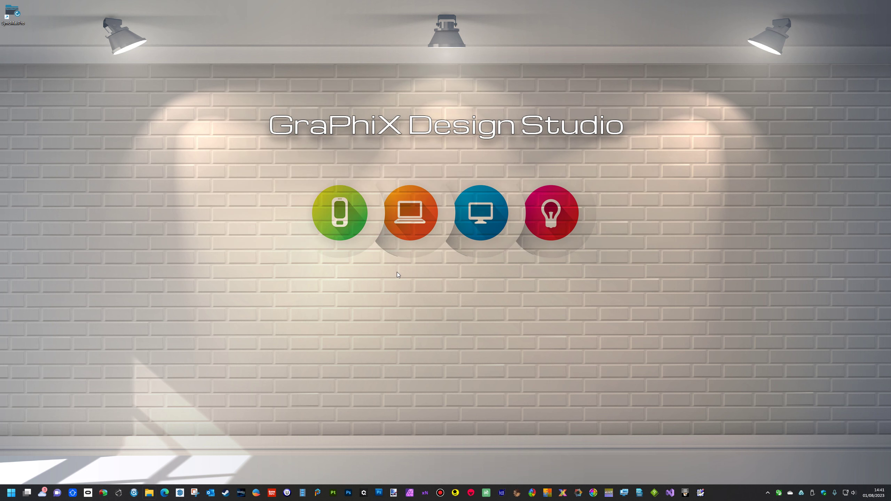
left_click(183, 318)
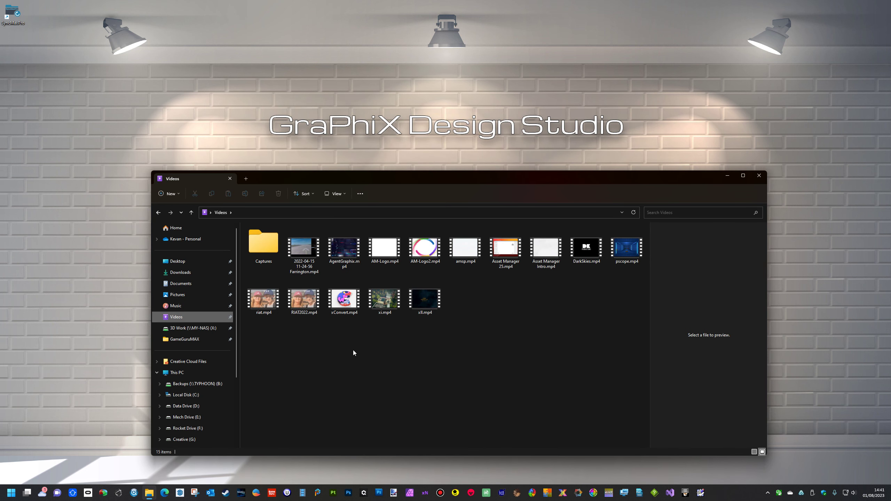
left_click_drag(517, 341, 258, 288)
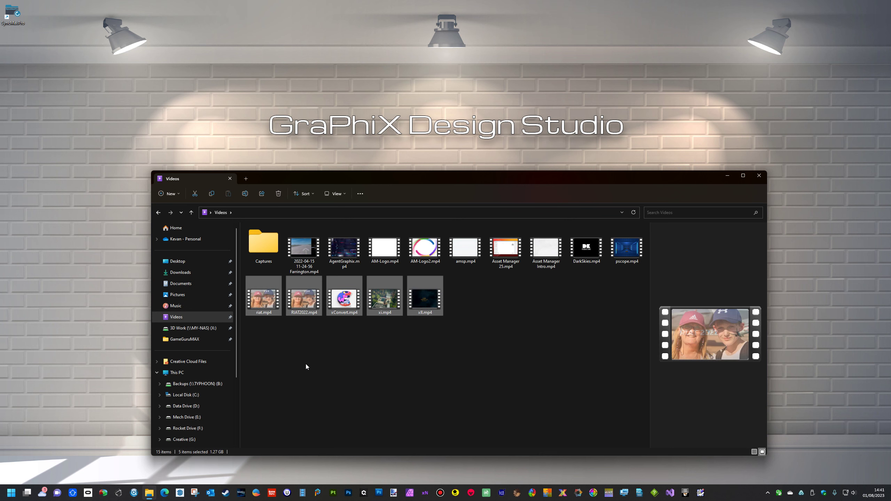
key("Delete")
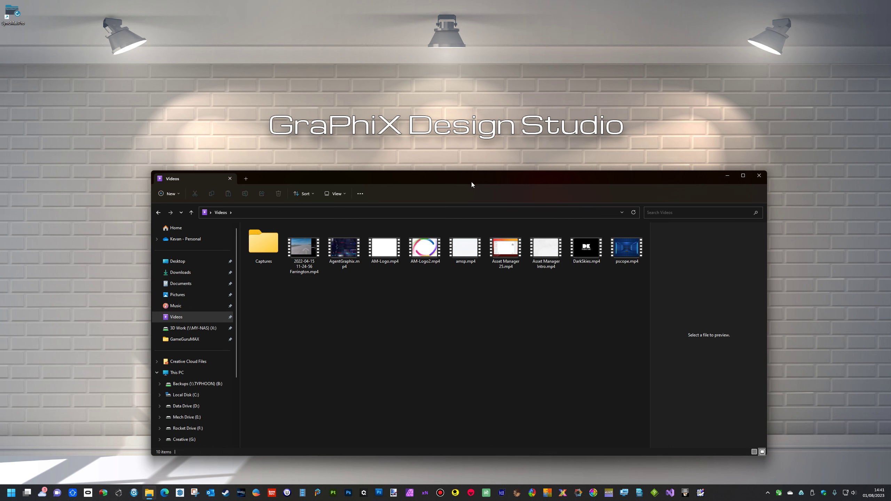
left_click_drag(477, 182, 464, 94)
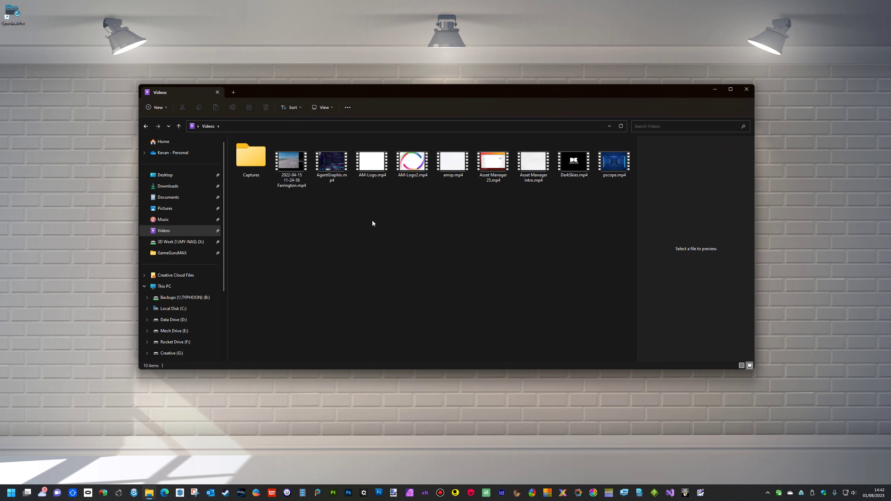
left_click(748, 89)
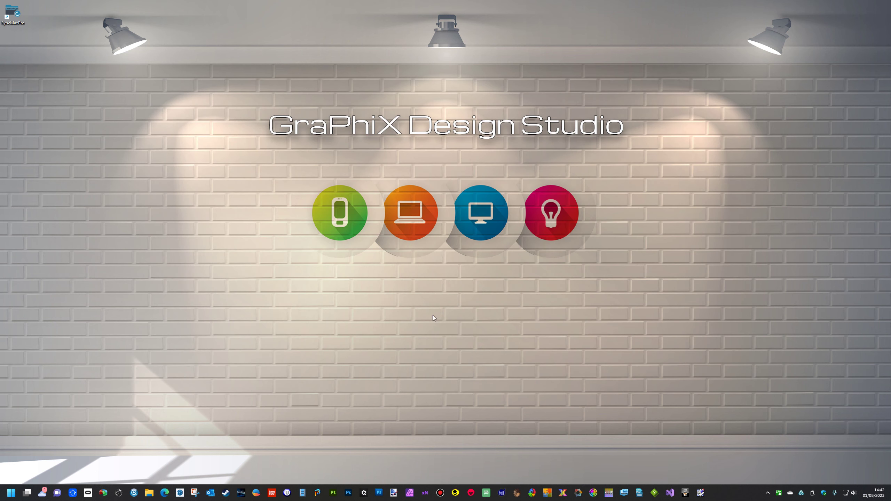
Reopen SyncMaxPro and choose the previously used Videos folder as source and Video Backups on MY-NAS as target, without a sync profile.
double_click(13, 13)
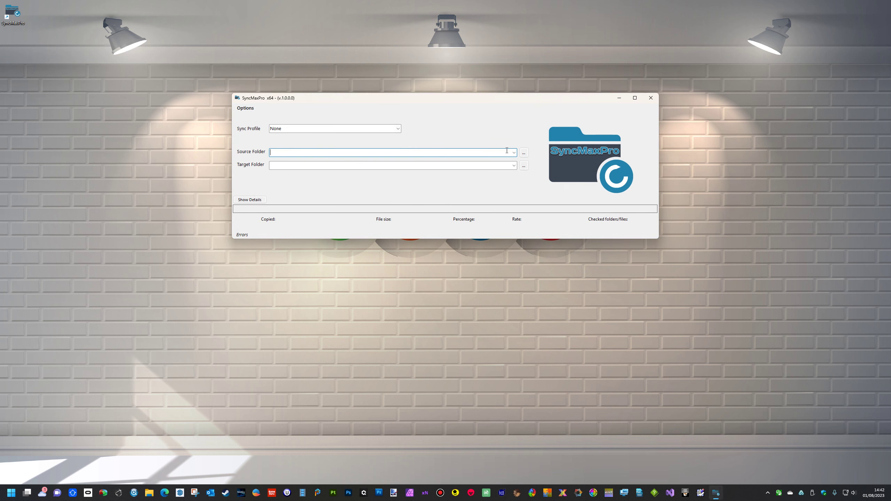
left_click(400, 129)
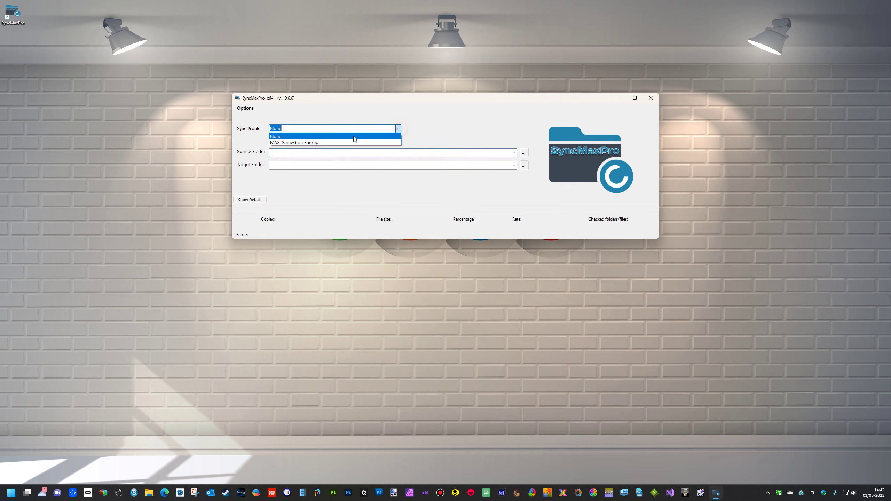
left_click(427, 133)
left_click(513, 153)
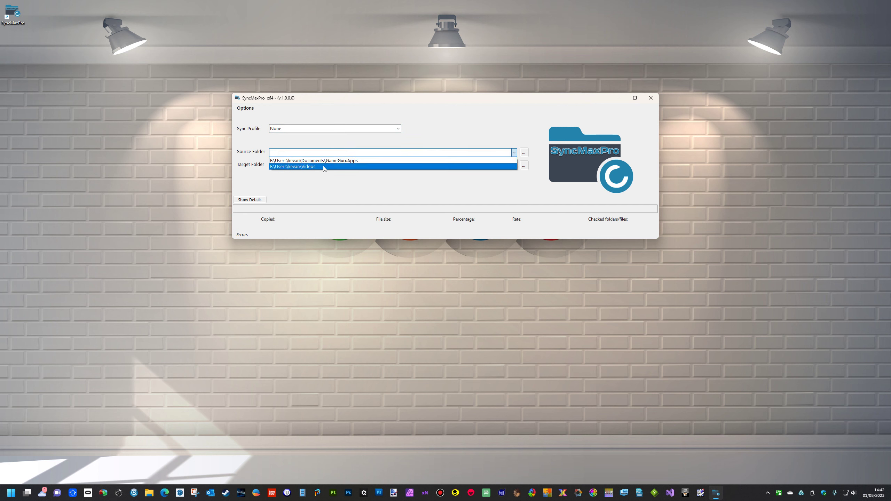
left_click(324, 167)
left_click(513, 169)
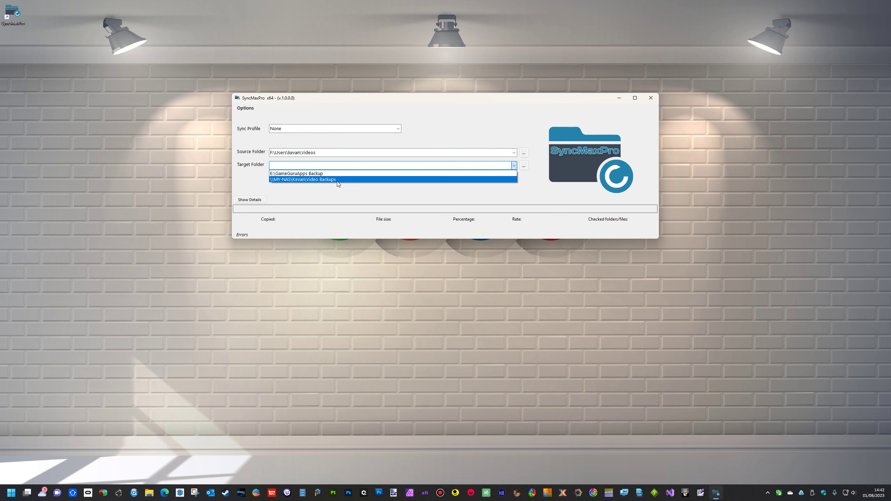
left_click(337, 183)
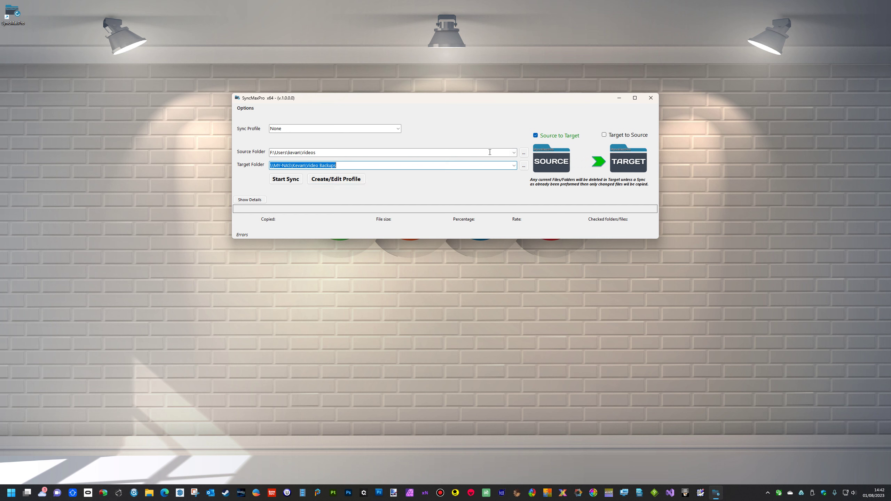
Set the sync direction to Target to Source, run the sync, then view its log and close it.
left_click(605, 135)
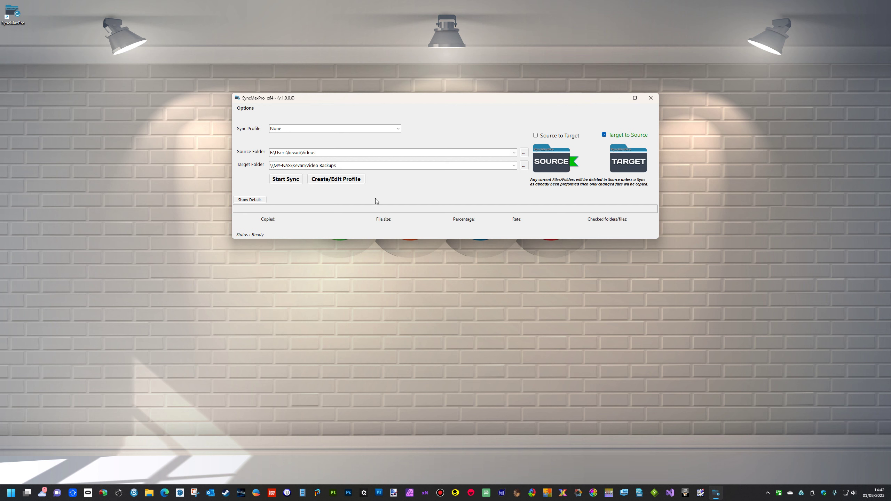
left_click(285, 178)
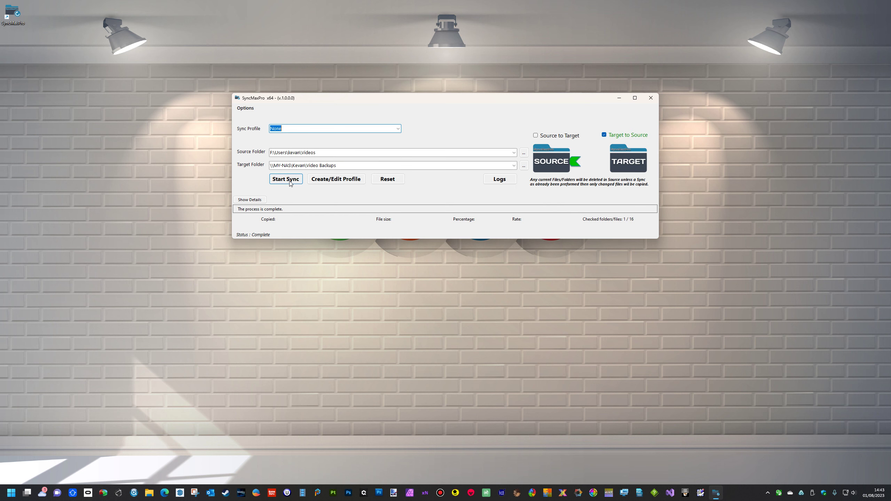
left_click(495, 179)
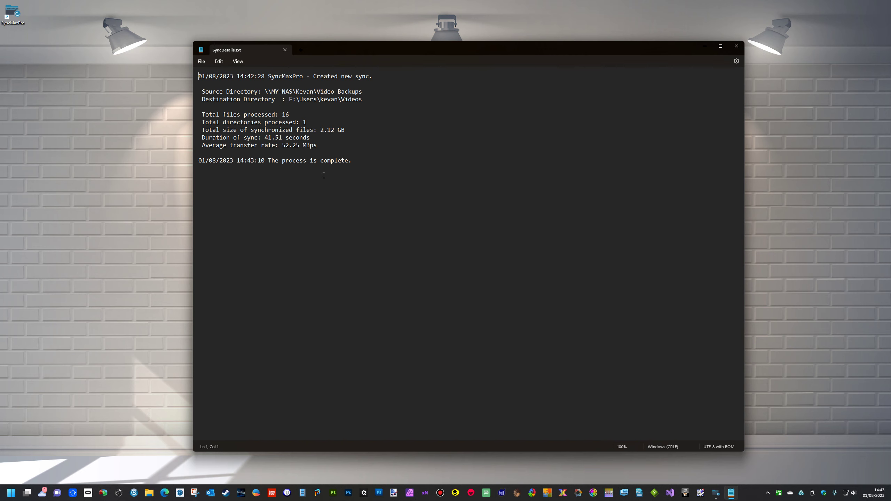
left_click(736, 50)
Check the Videos folder's contents in File Explorer, preview SyncDetails.txt and close the window.
key("super+e")
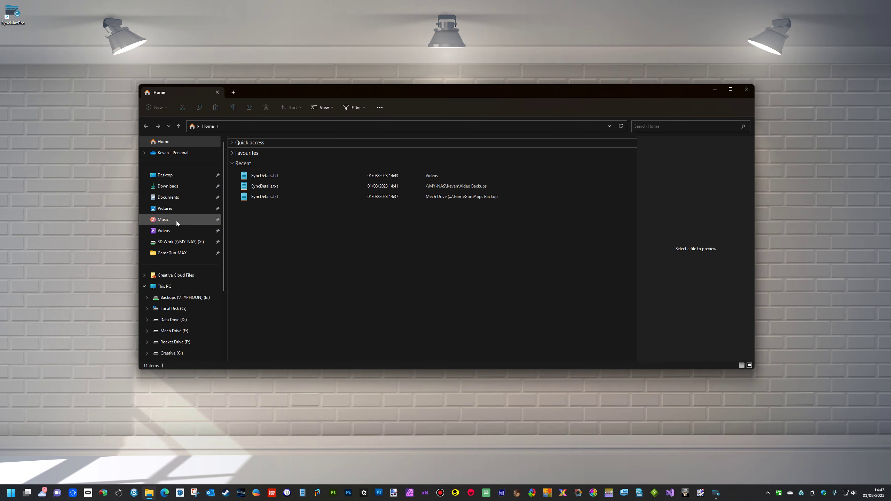
left_click(180, 231)
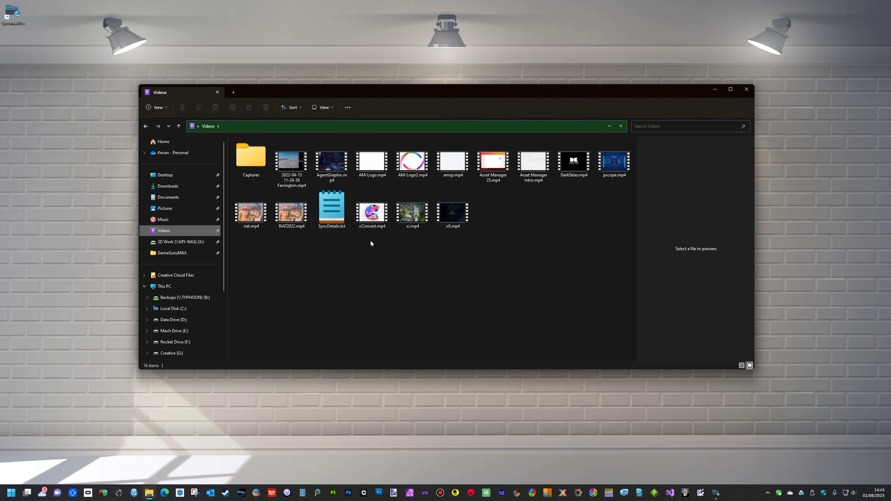
left_click(322, 211)
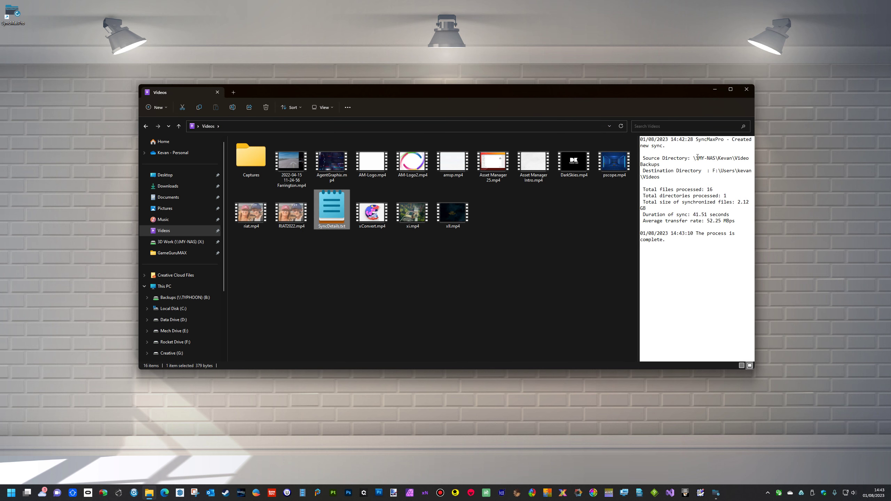
left_click(747, 91)
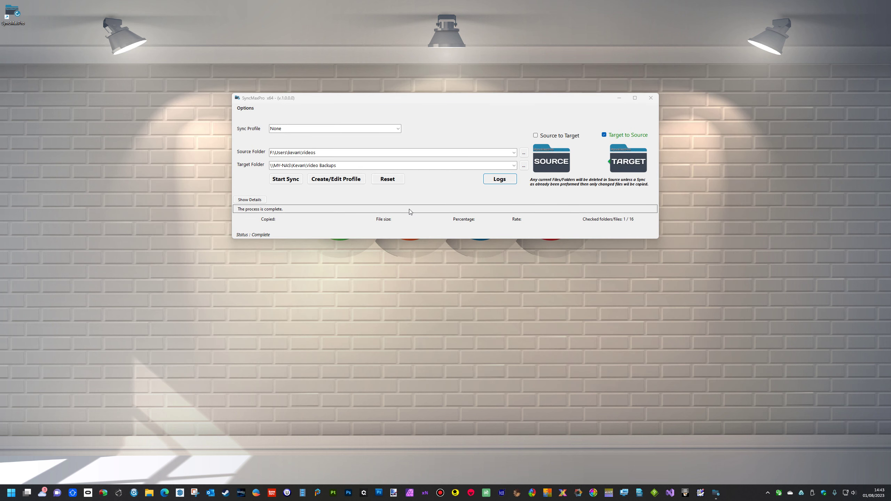
View and close the program's About information, and set the sync direction to Source to Target.
left_click(248, 109)
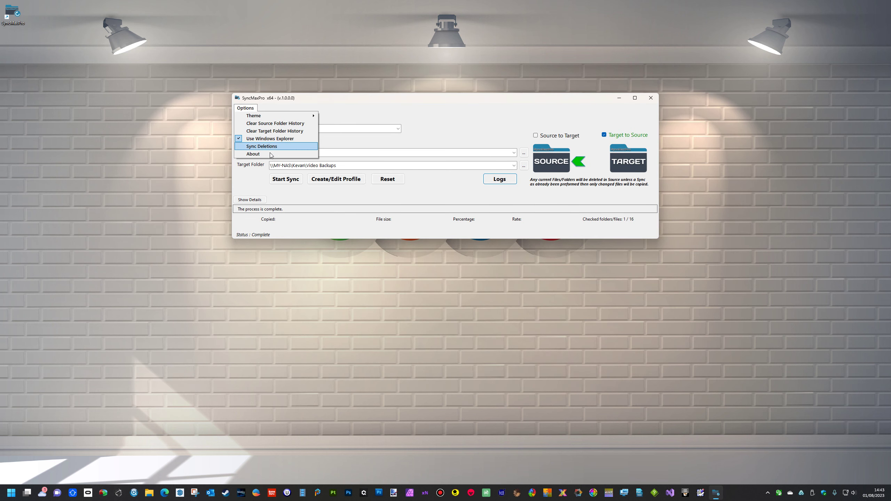
left_click(252, 155)
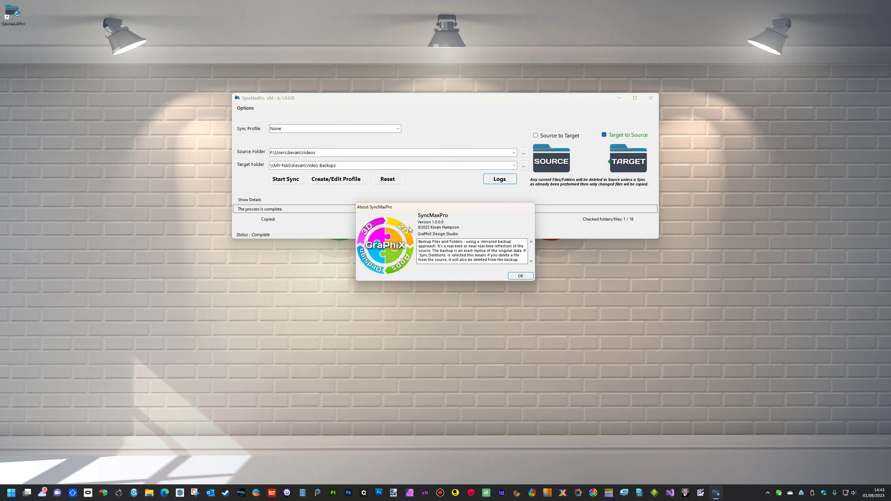
left_click(523, 277)
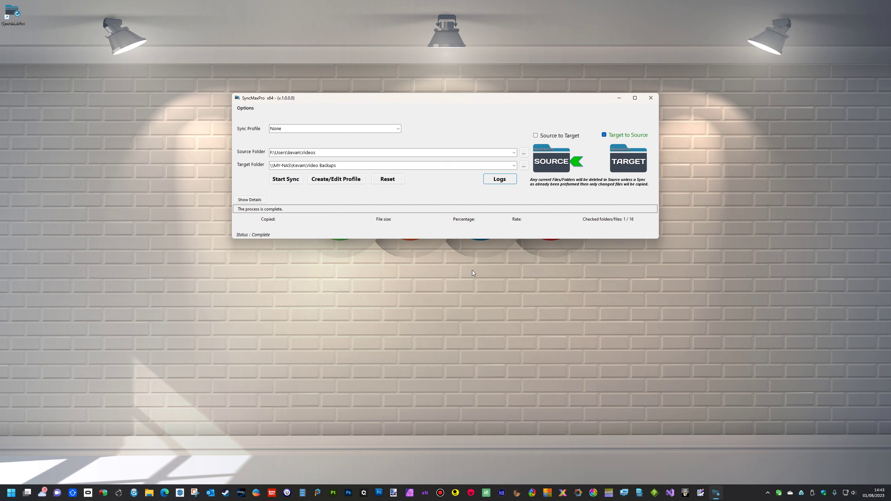
left_click(535, 135)
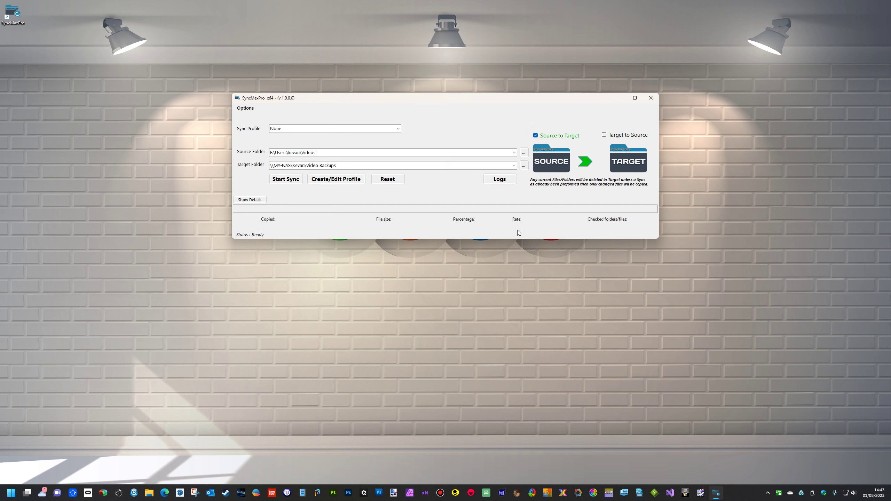